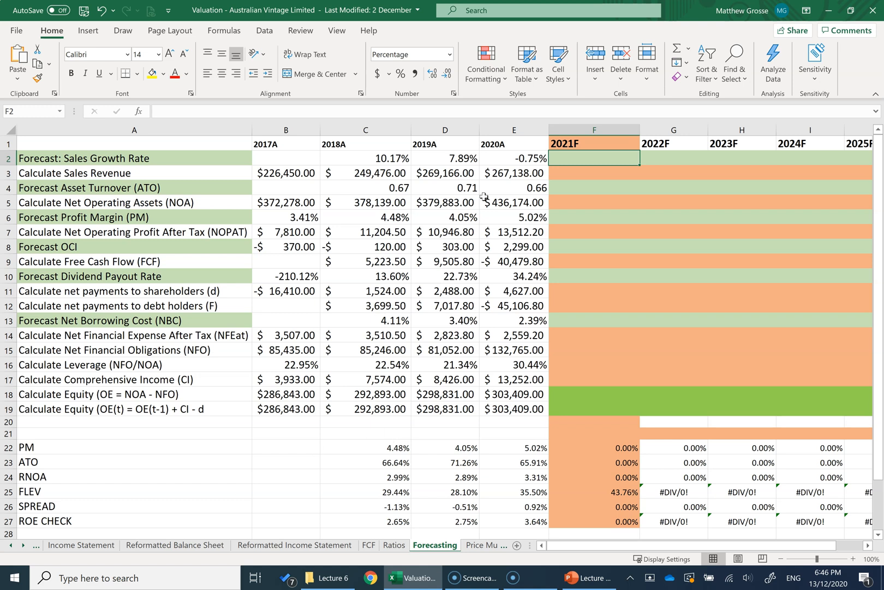
Step: Consult the forecasting template slide in PowerPoint, return to the Excel workbook, and examine the historical sales revenue and the 2018A growth rate formula
click(588, 580)
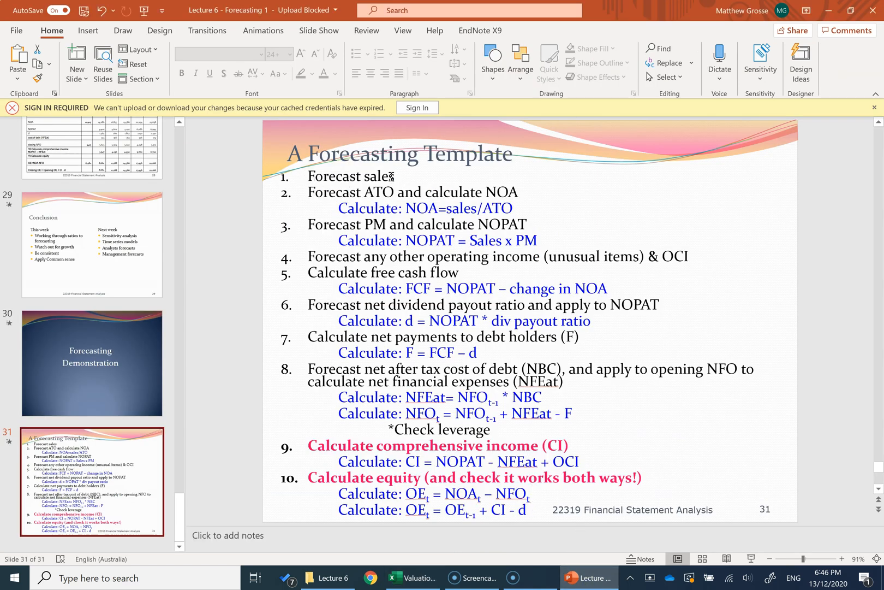
key(alt+Tab)
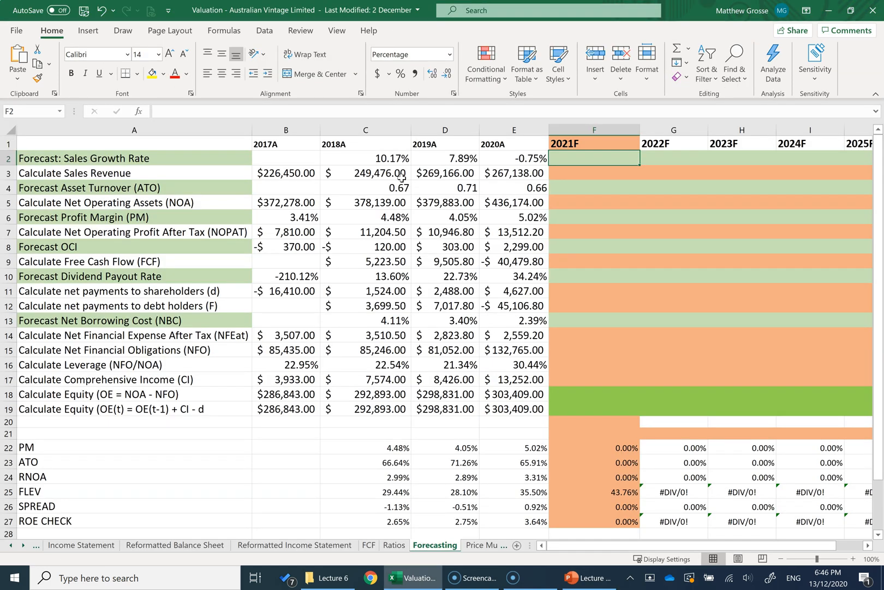
click(402, 177)
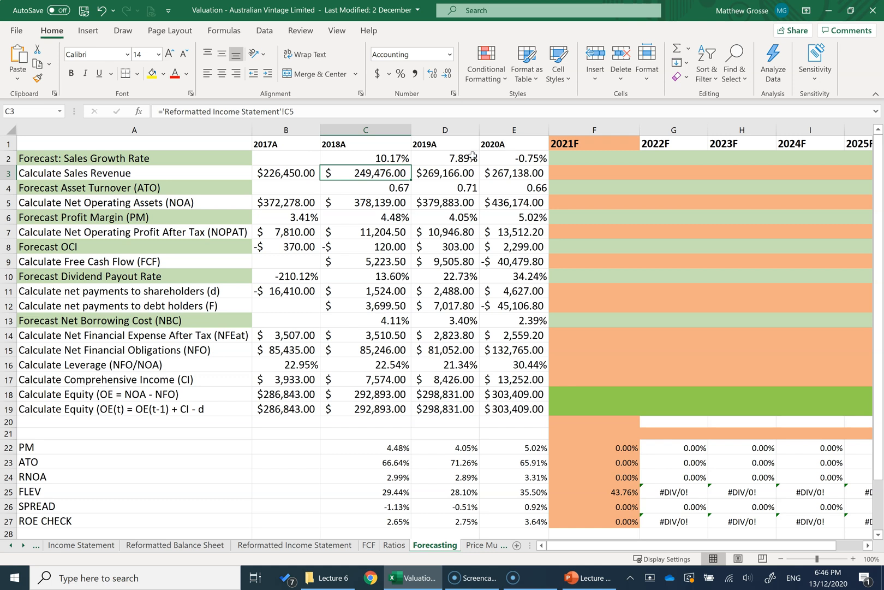
drag(282, 174, 500, 176)
click(377, 159)
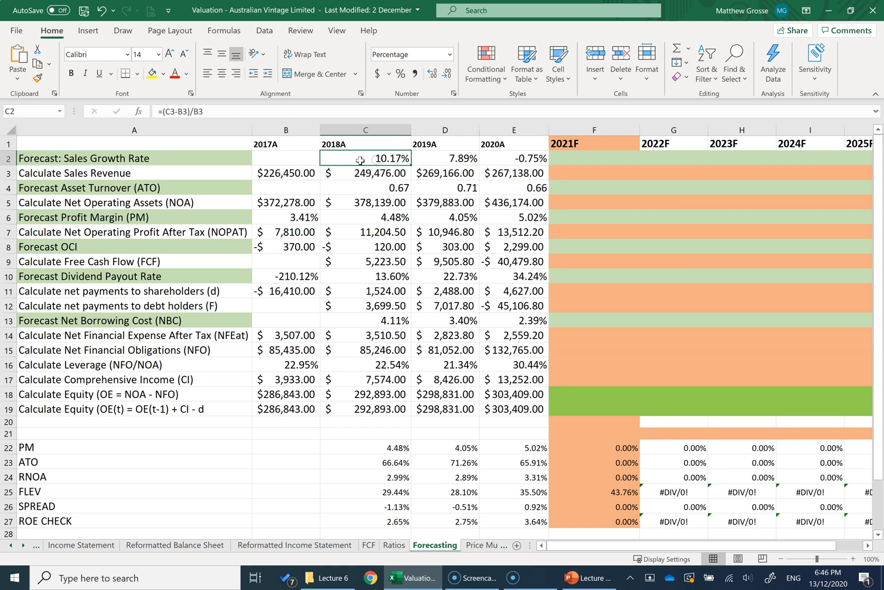
double_click(361, 158)
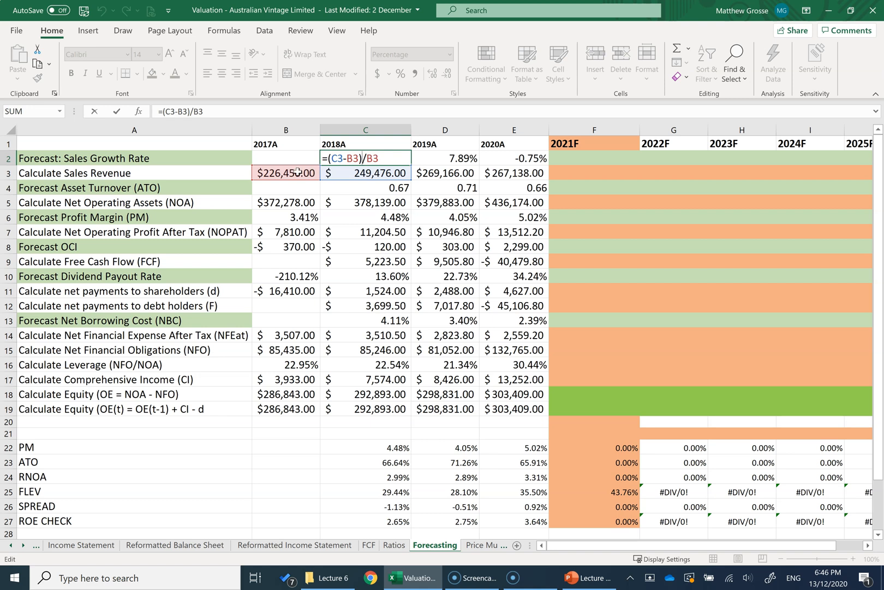
key(Return)
click(357, 162)
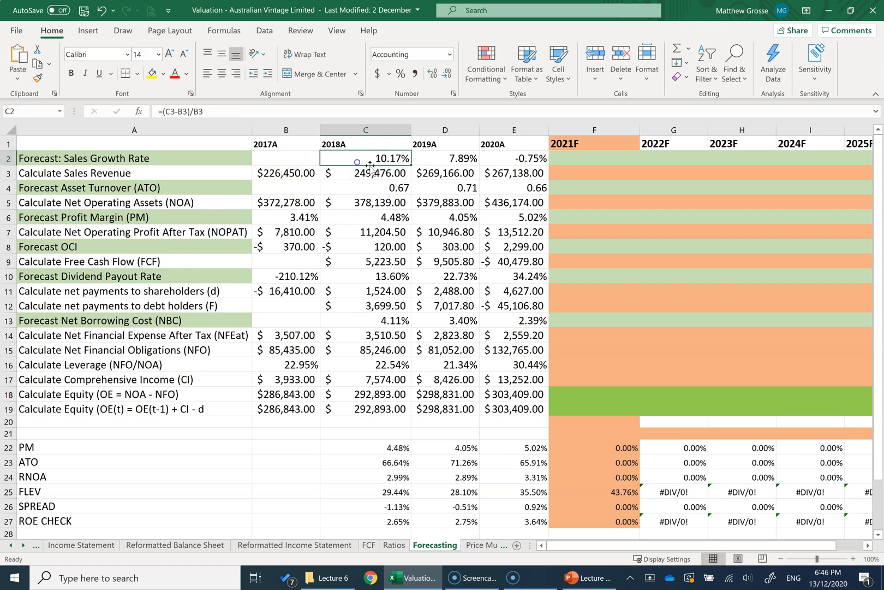
Step: Set the 2021F sales growth rate to 1% and fill it across to 2025F
click(585, 164)
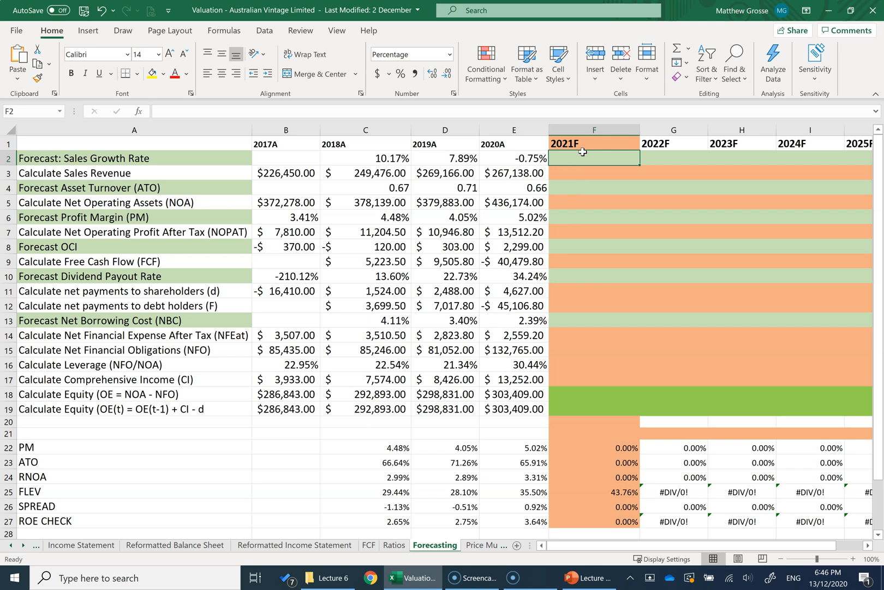
text(1)
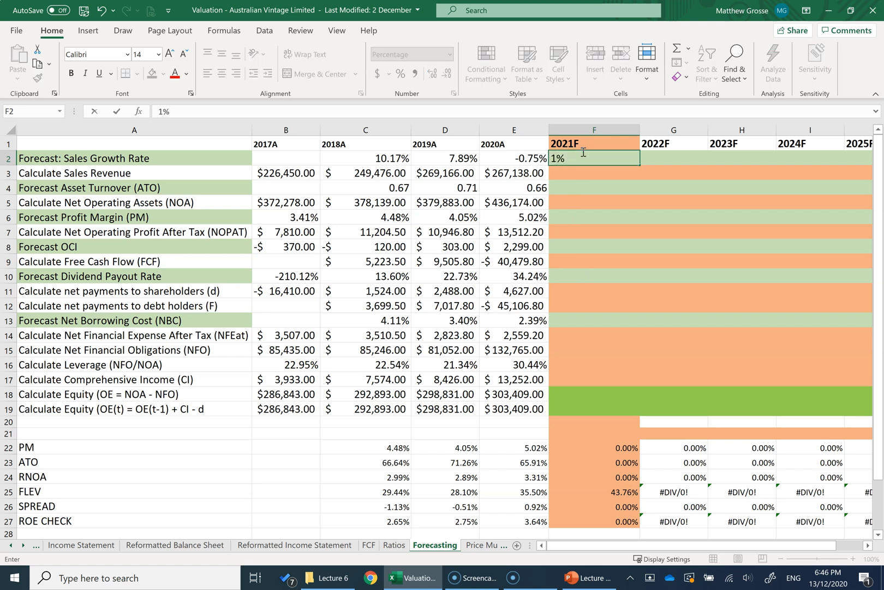
drag(443, 175, 507, 173)
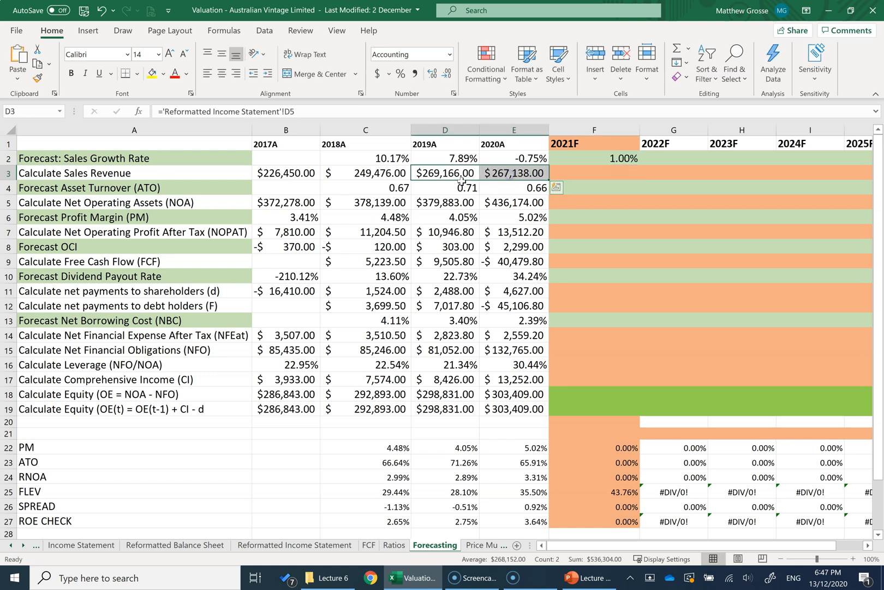
click(594, 159)
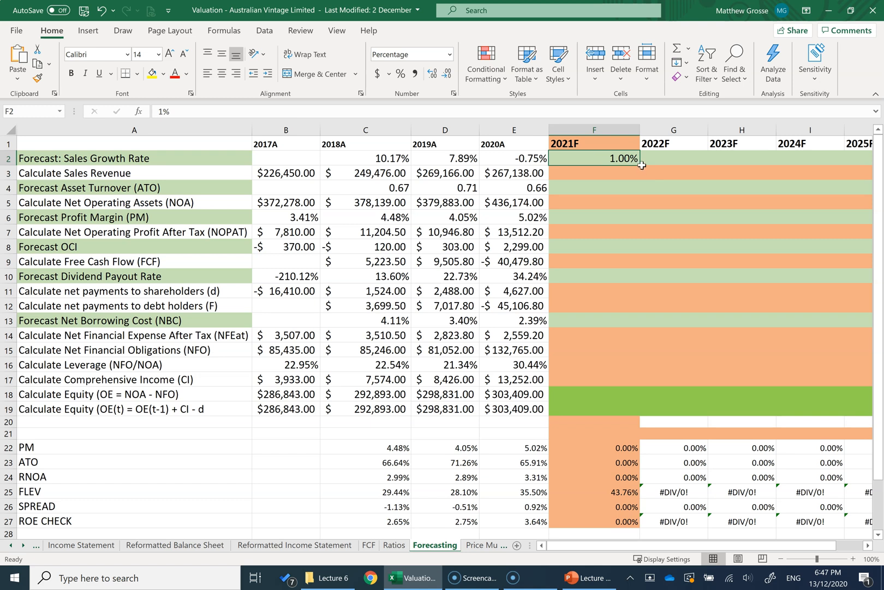
mouse_move(641, 166)
mouse_down()
mouse_move(813, 161)
mouse_move(635, 156)
mouse_move(651, 157)
mouse_up()
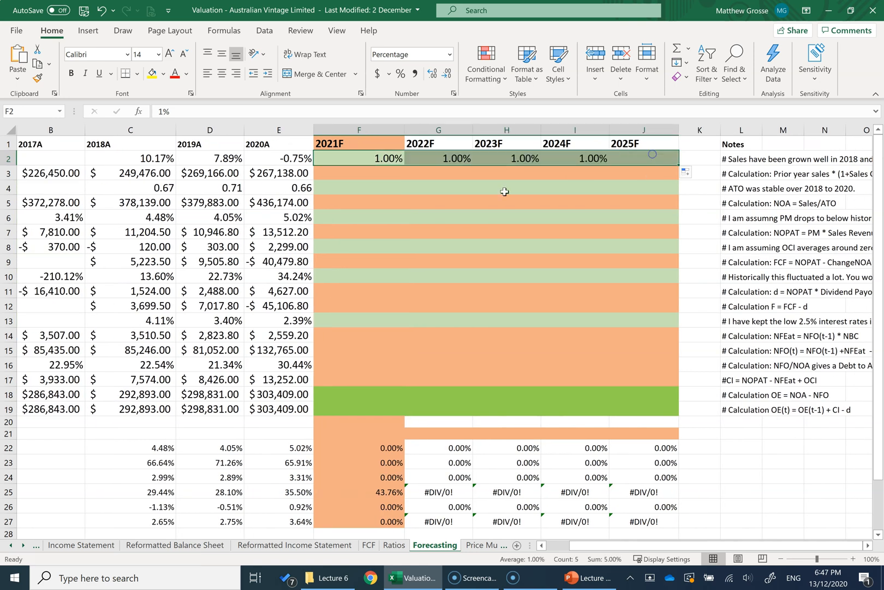
Step: Calculate 2021F sales revenue with =E3*(1+F2) and fill the formula across to 2025F
drag(684, 550, 662, 550)
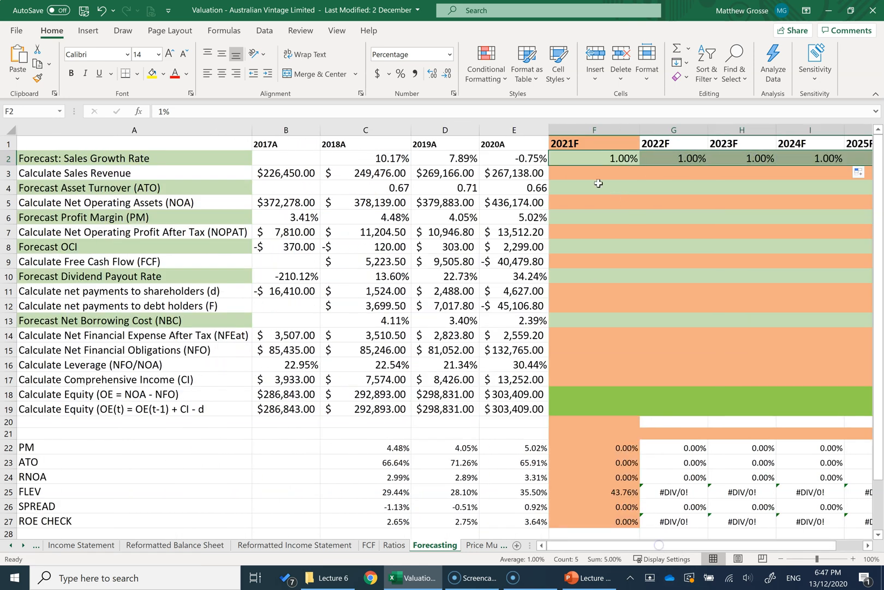
click(582, 171)
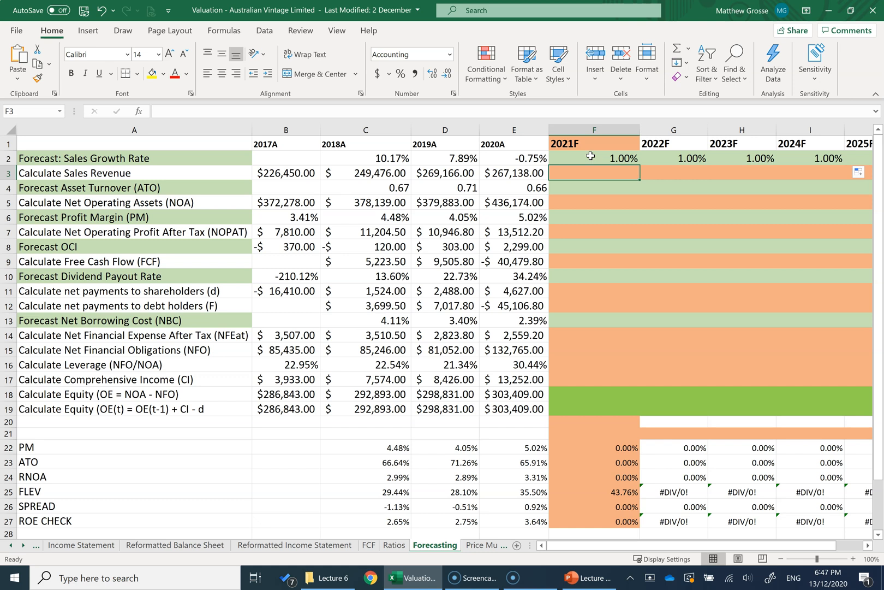
click(590, 156)
click(580, 175)
text(=)
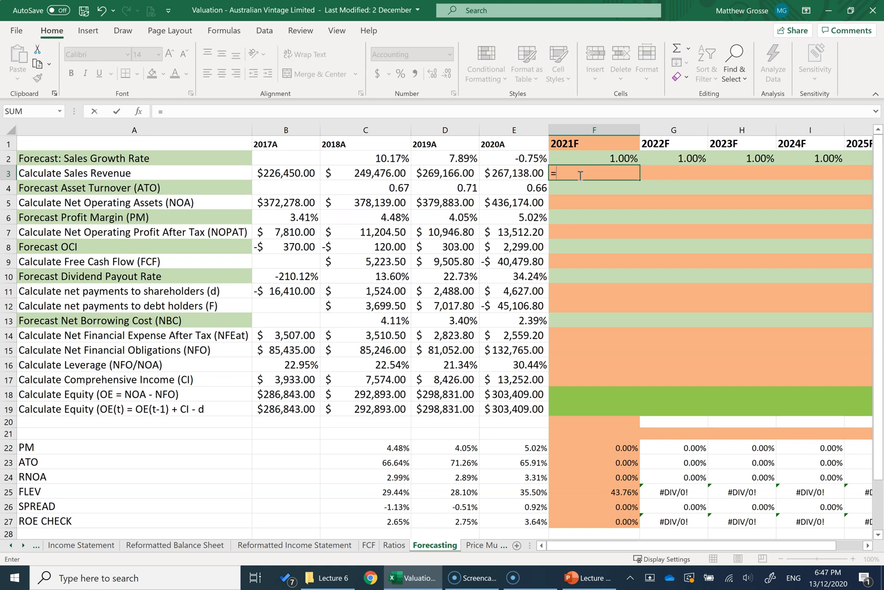
click(516, 173)
click(503, 113)
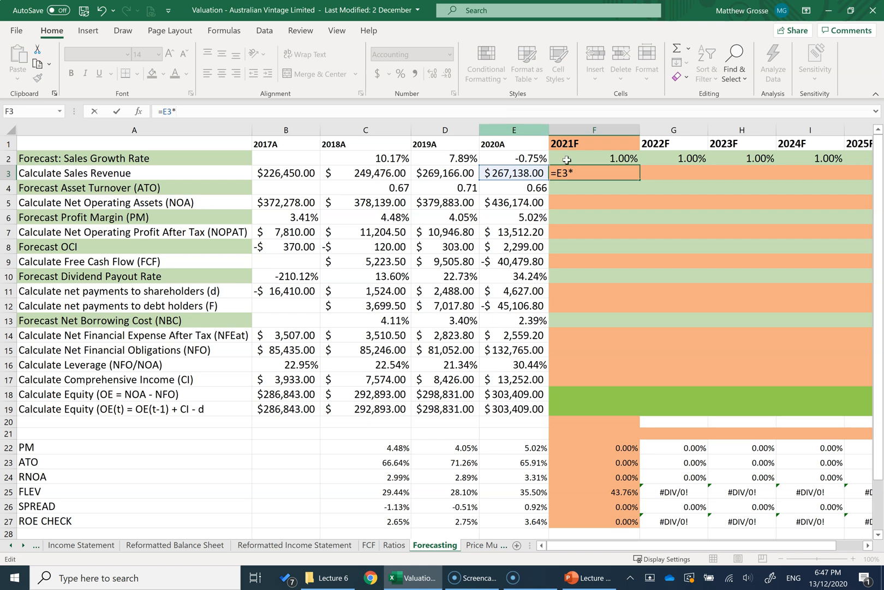
text(*(1)
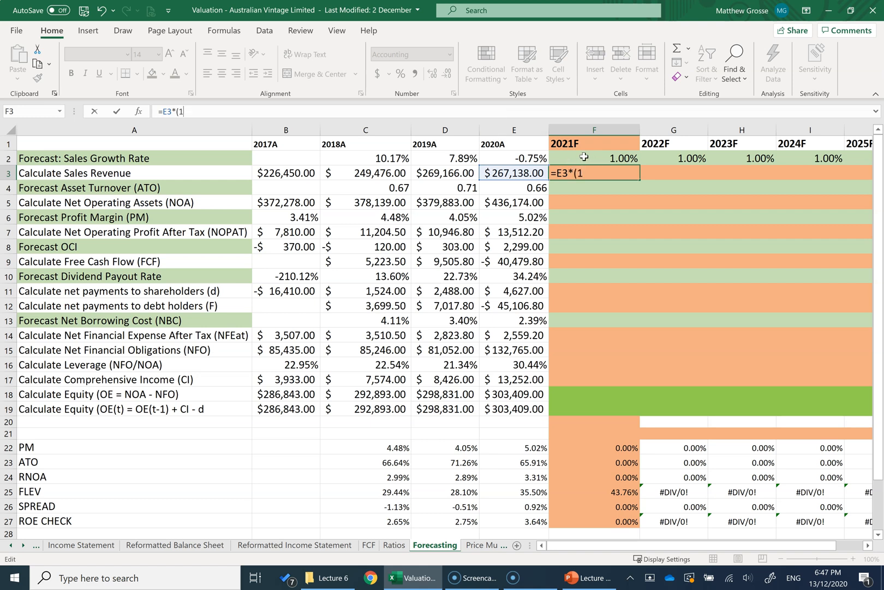
text(+)
click(584, 157)
text())
key(Return)
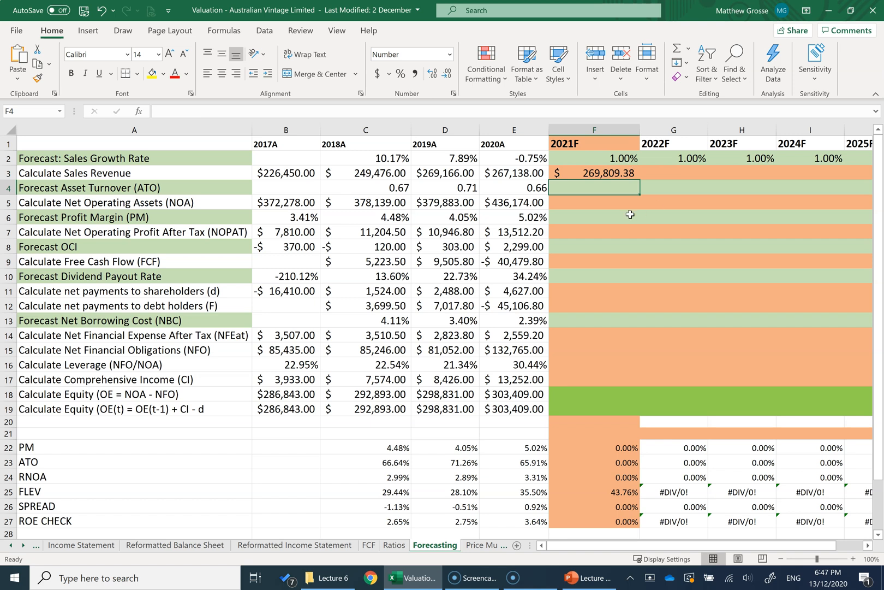
click(593, 173)
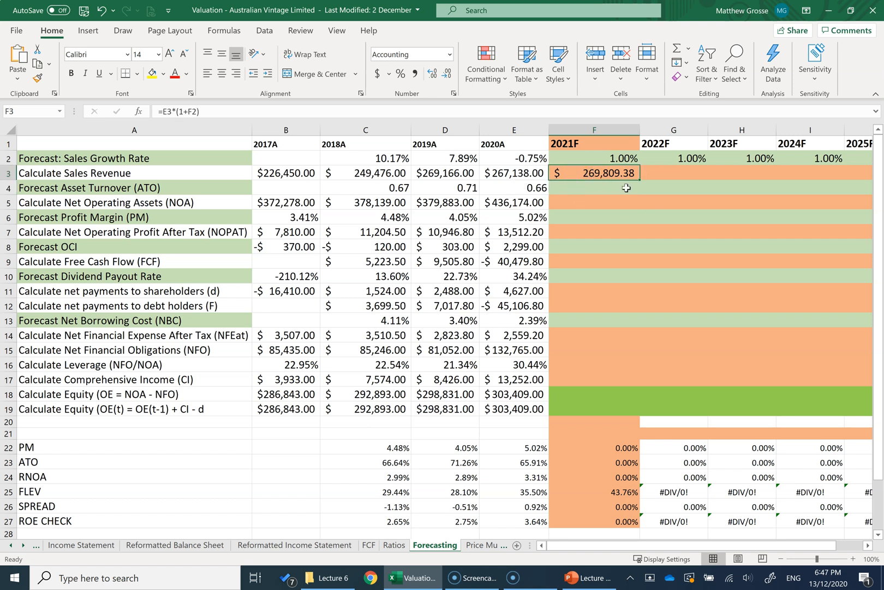
mouse_move(640, 180)
mouse_down()
mouse_move(797, 174)
mouse_move(647, 164)
mouse_up()
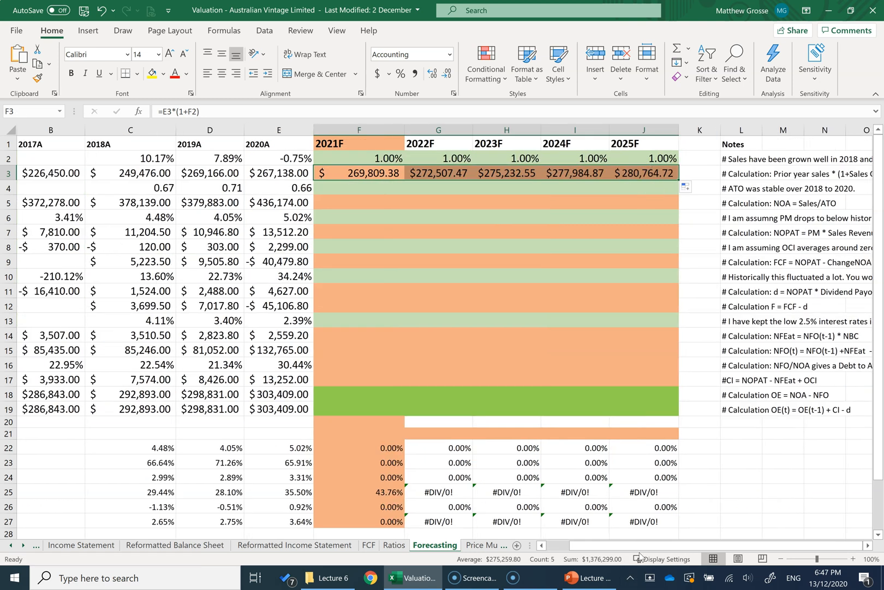
Step: Check the asset turnover step on the PowerPoint template slide, then return to Excel and review the 2018A to 2020A asset turnover values
click(590, 581)
click(341, 183)
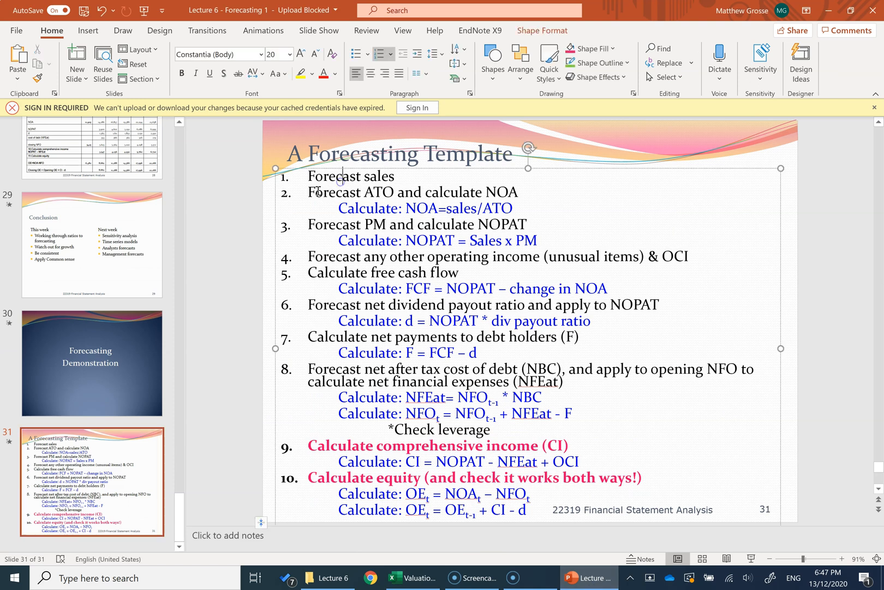
drag(308, 192, 392, 193)
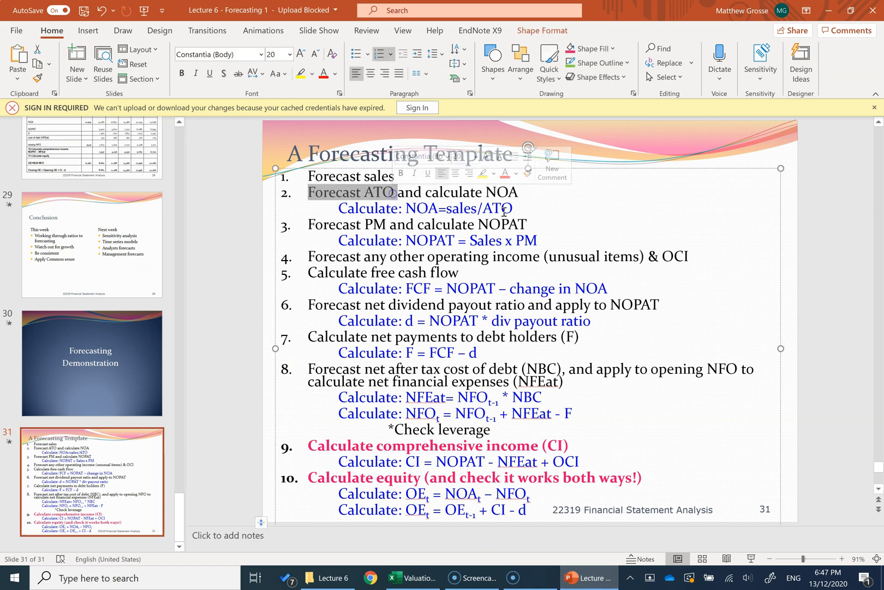
key(alt+Tab)
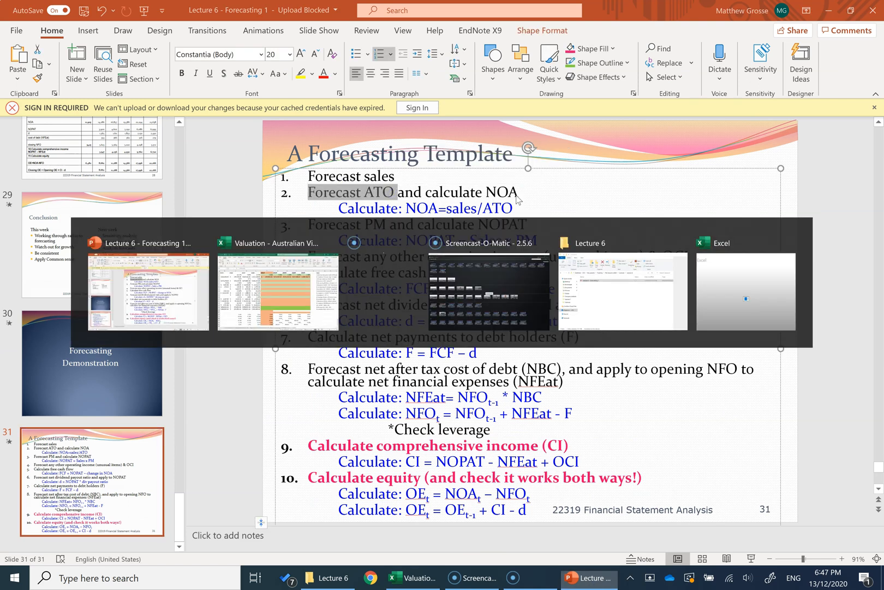
scroll(374, 189, left, 3)
click(374, 189)
drag(373, 189, 499, 188)
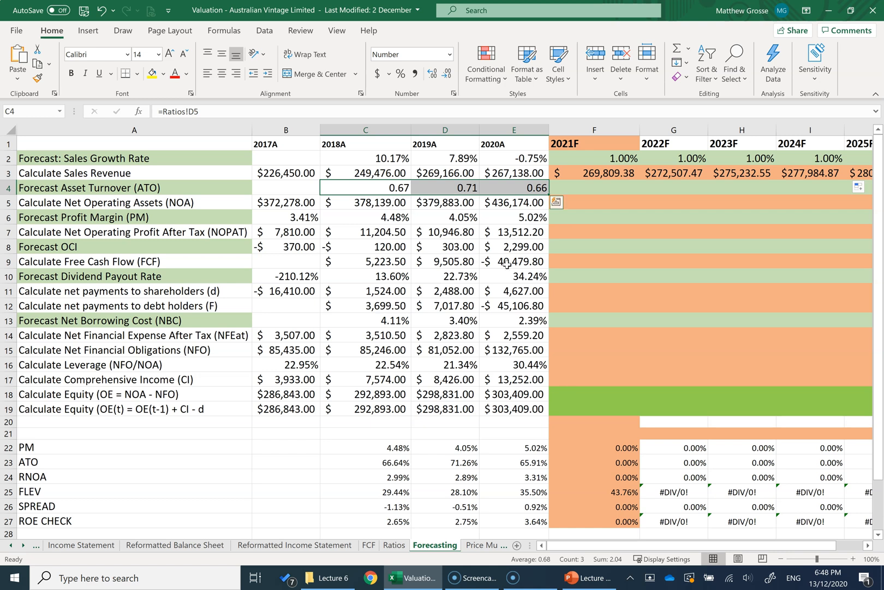
Step: Set the 2021F asset turnover to 0.65 and fill it across to 2025F
click(563, 191)
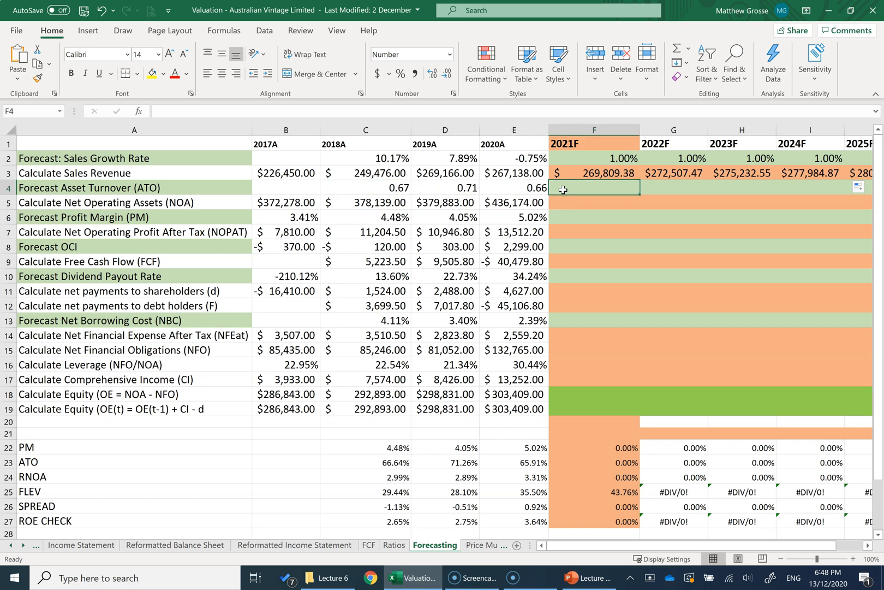
text(0)
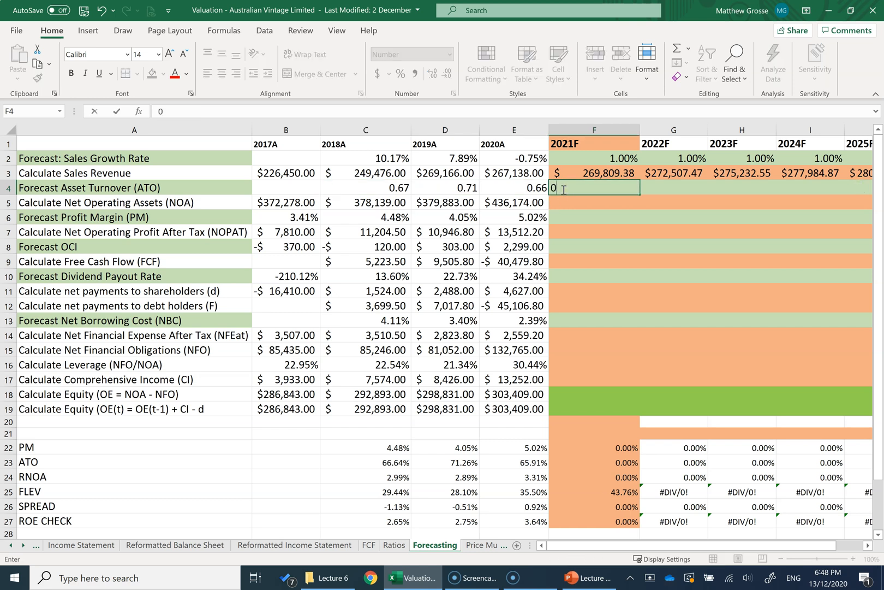
text(.65)
key(Return)
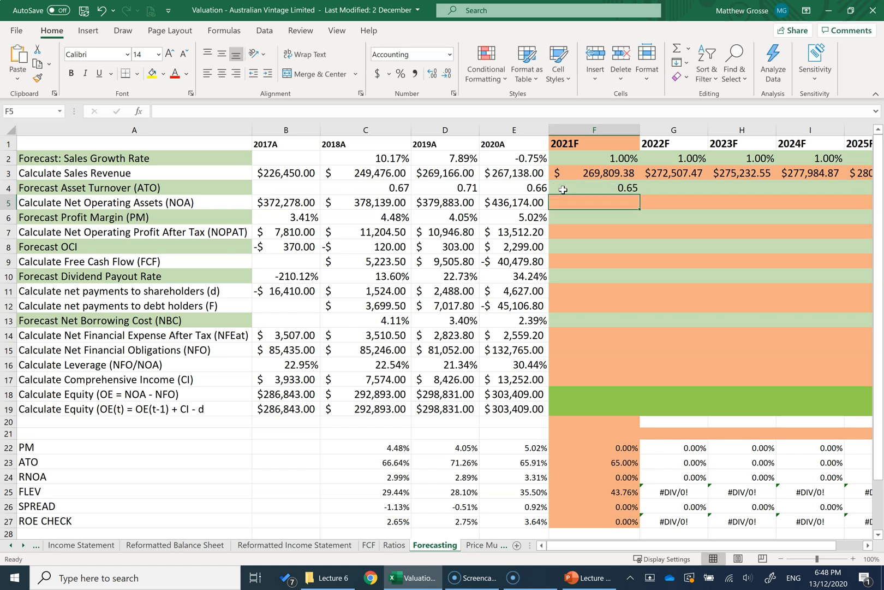
click(579, 186)
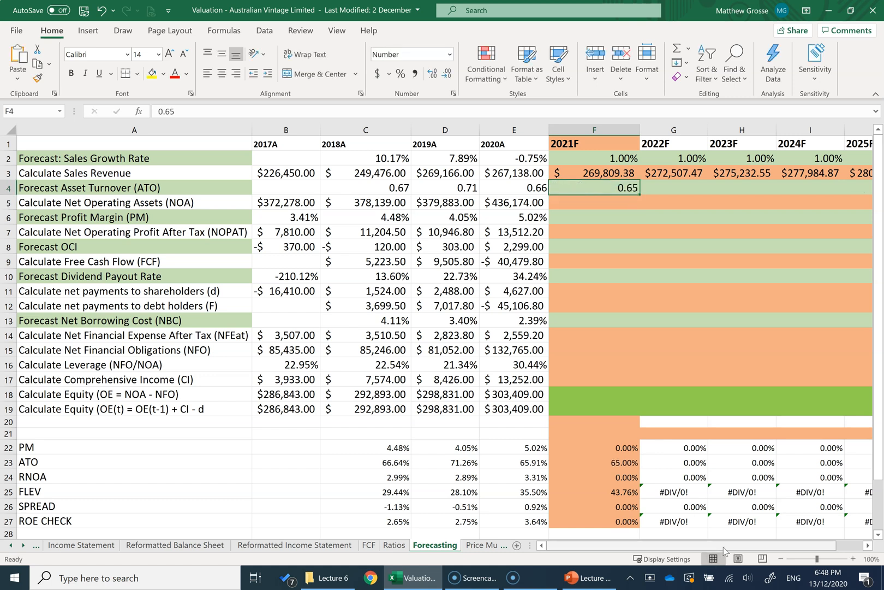
drag(723, 546, 747, 546)
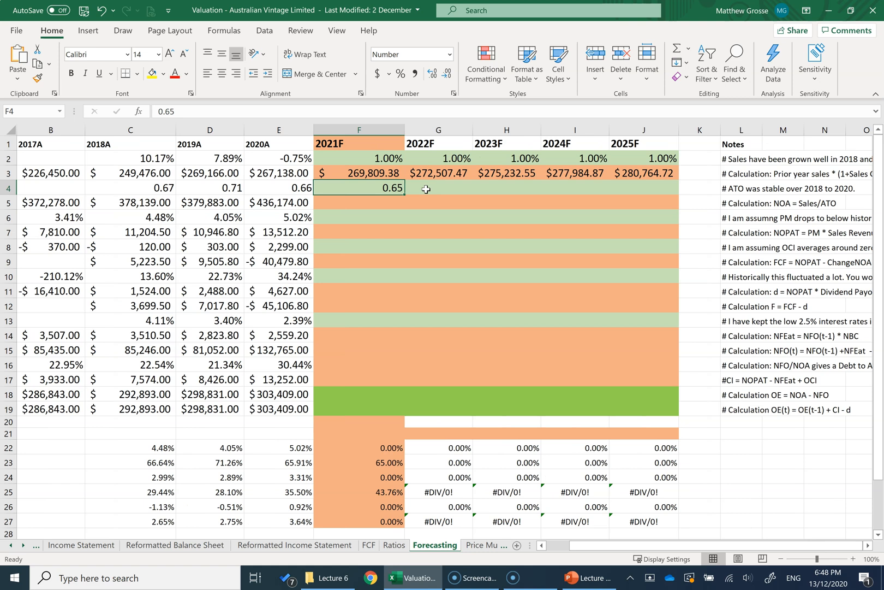
drag(406, 195, 675, 195)
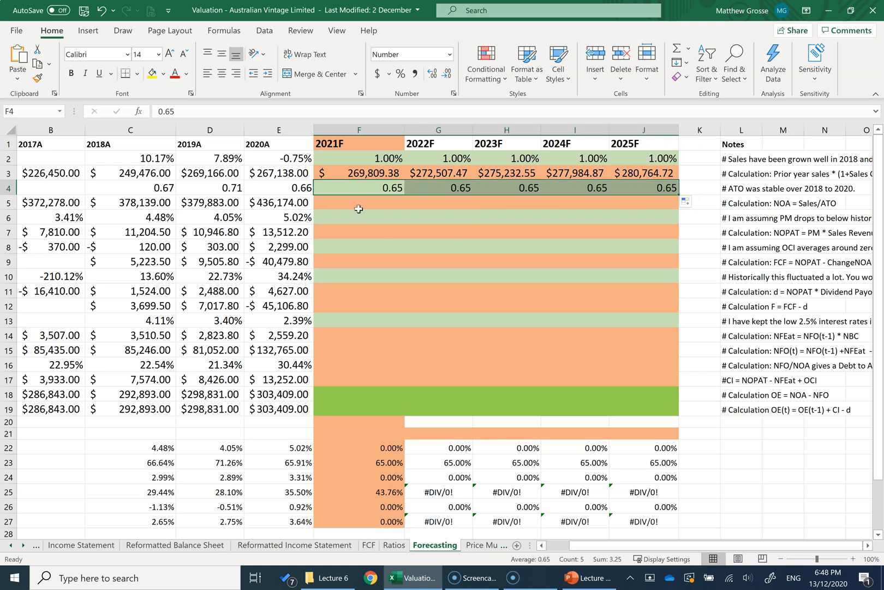
Step: Calculate 2021F net operating assets with =F3/F4, following the row's note, and fill the formula across to 2025F
drag(575, 545, 562, 549)
click(131, 202)
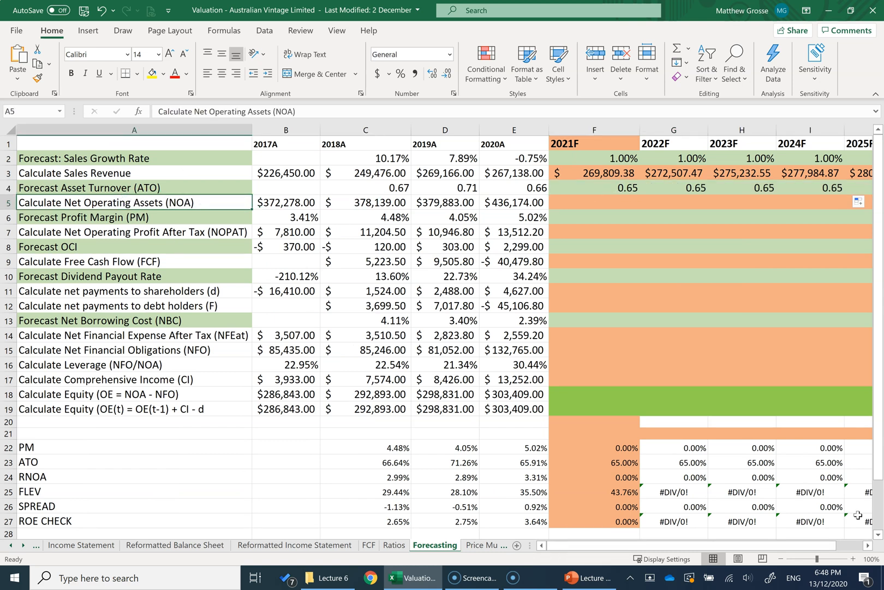
click(868, 549)
click(868, 548)
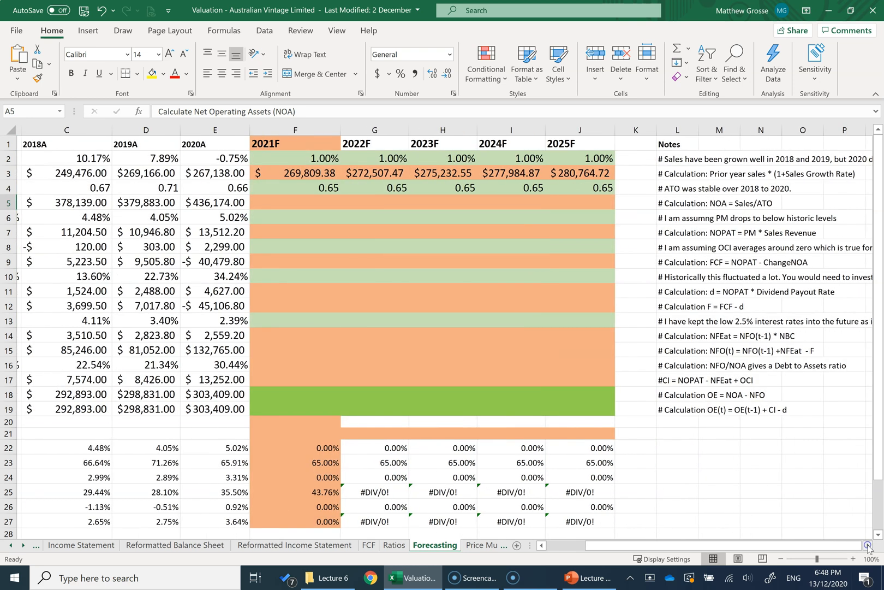
click(675, 201)
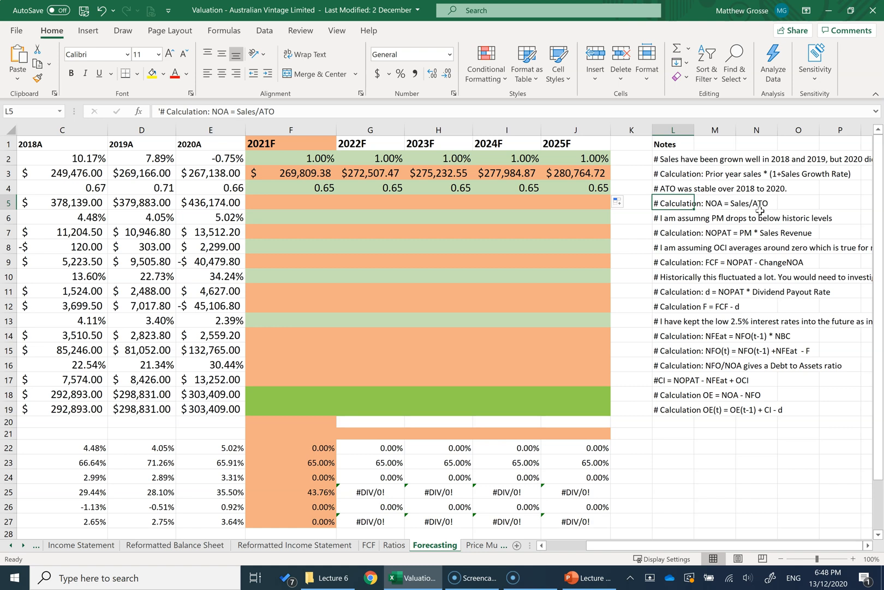
click(312, 203)
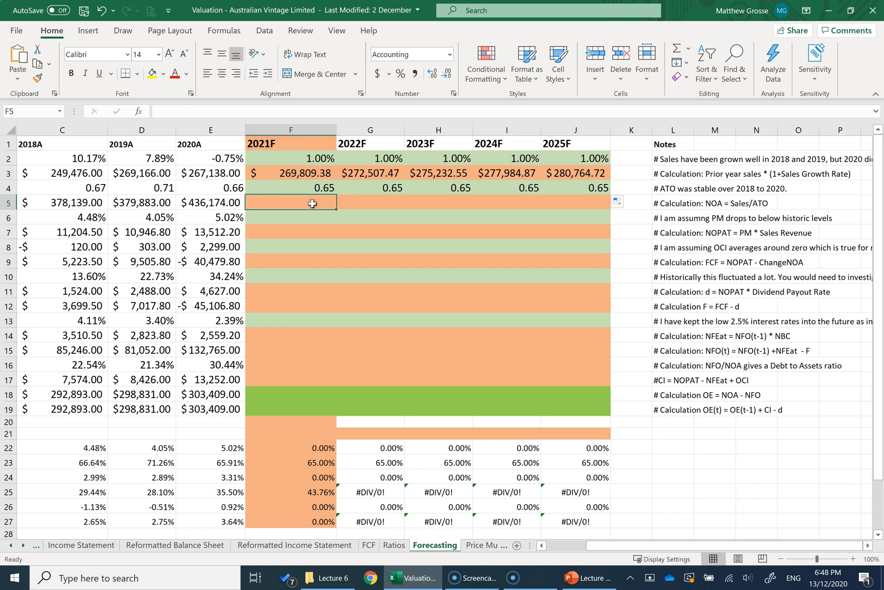
text(=)
click(313, 173)
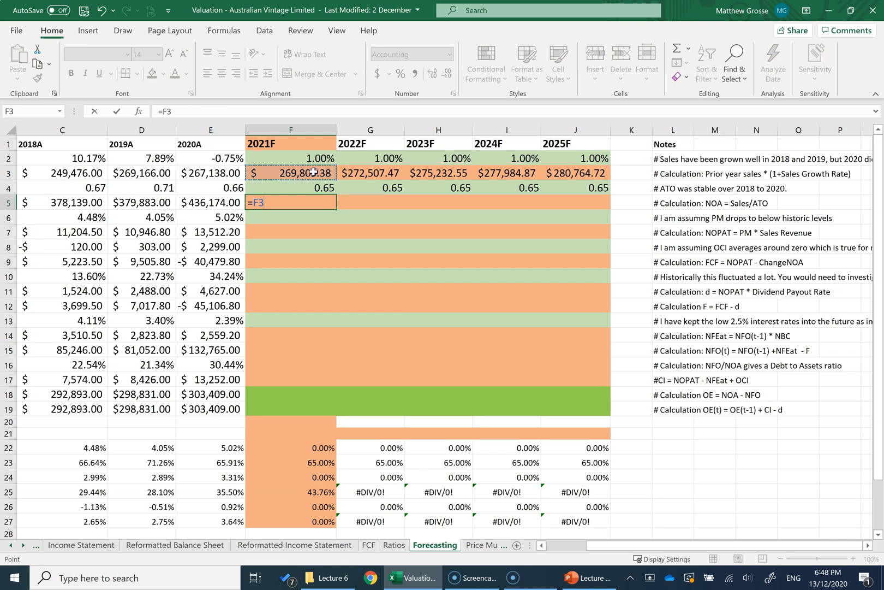
text(/)
click(304, 185)
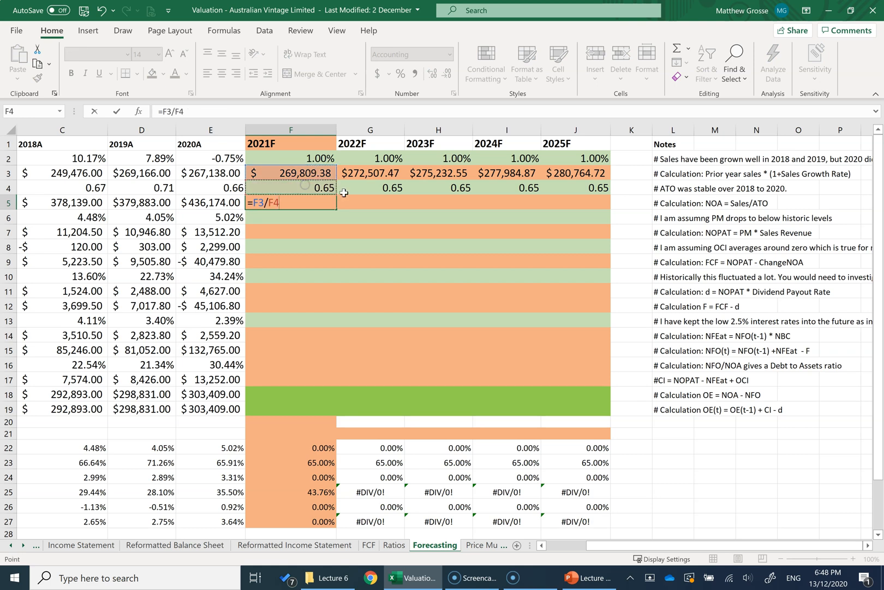
key(Return)
click(312, 204)
drag(336, 209, 600, 210)
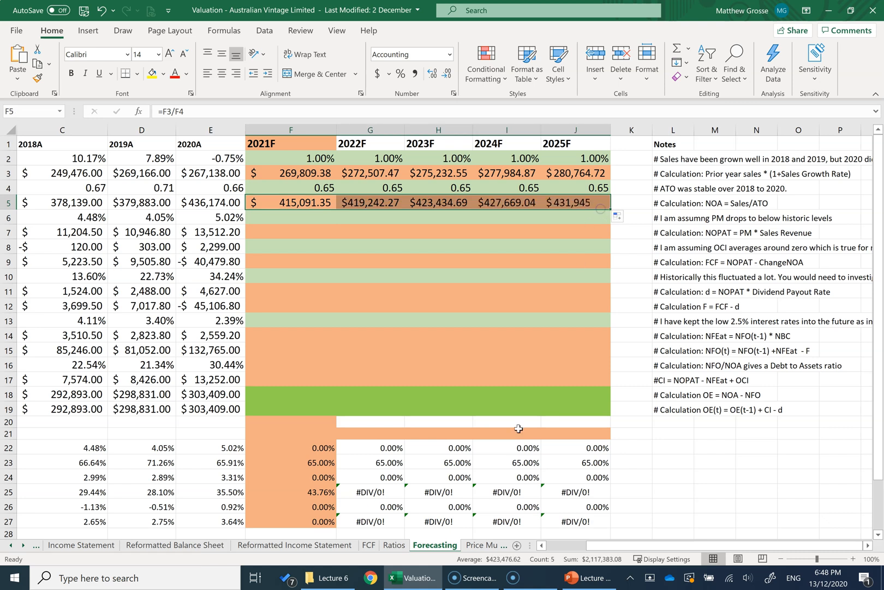
Step: Review the net operating assets row through 2021F, then check the profit margin step on the PowerPoint template slide and return to Excel
click(290, 145)
drag(592, 545, 553, 545)
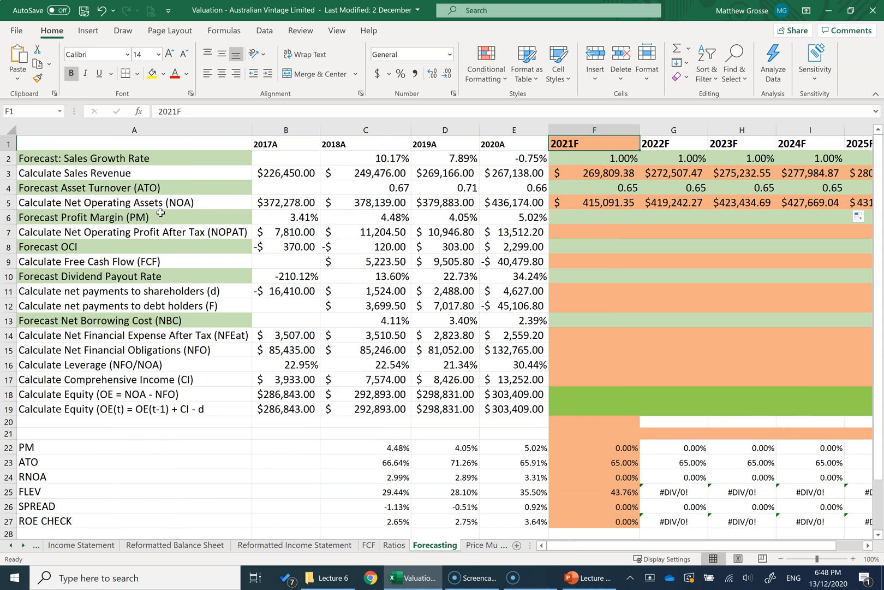
drag(160, 206, 595, 205)
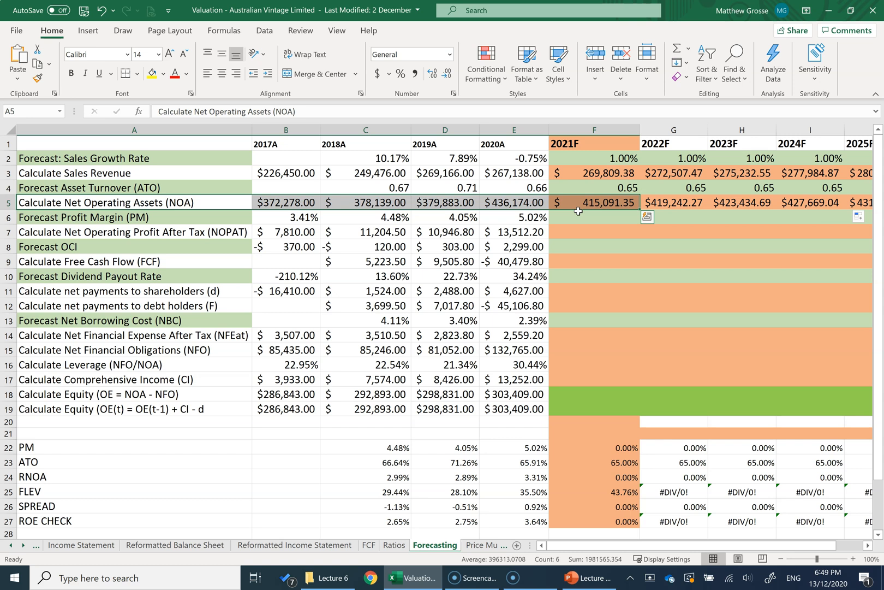
key(alt+Tab)
drag(388, 225, 301, 225)
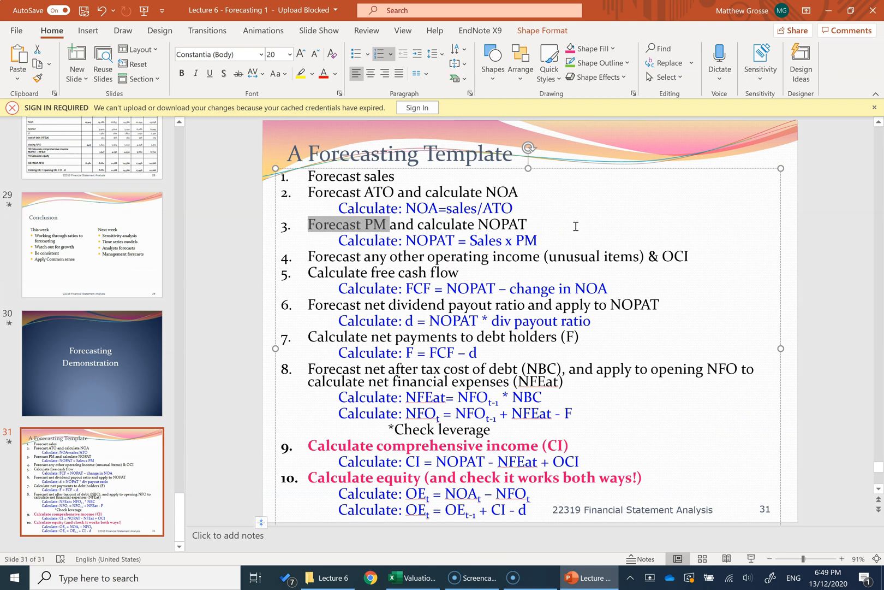
key(alt+Tab)
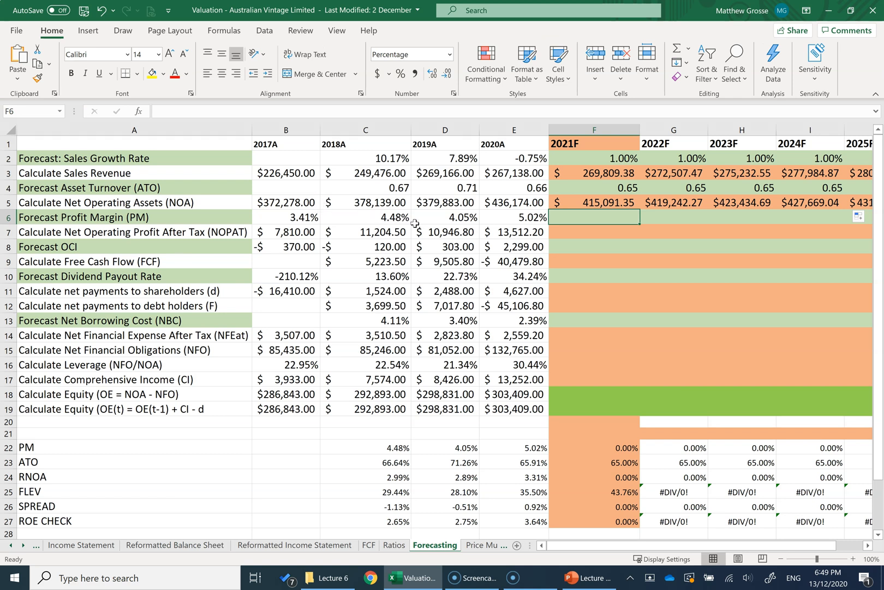
Step: Set the 2021F profit margin to 4% and fill it across to 2025F
text(4)
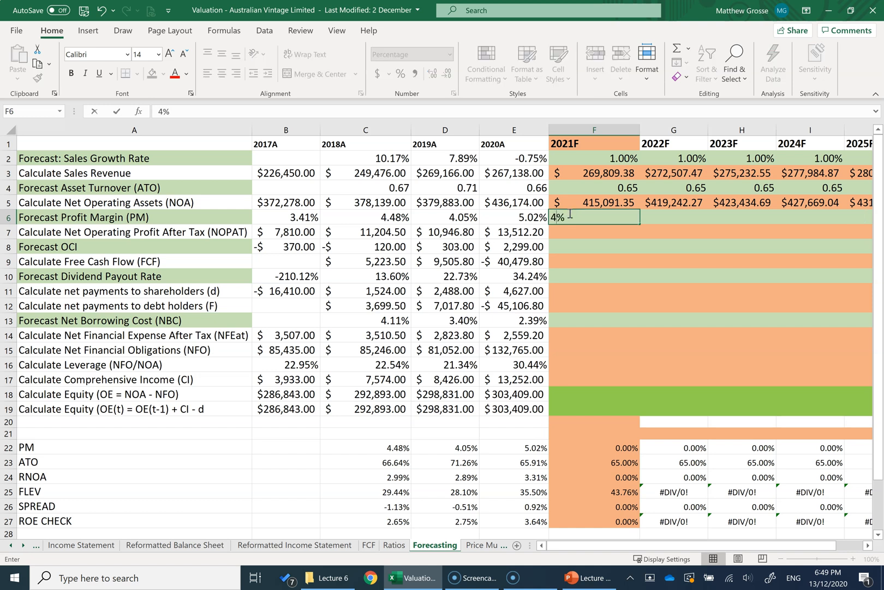
key(Return)
click(569, 213)
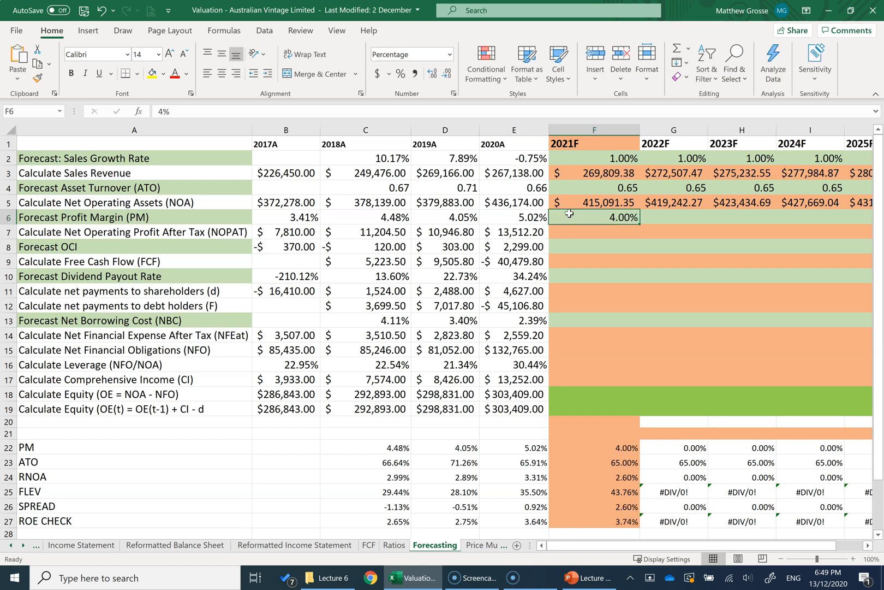
drag(640, 224, 659, 218)
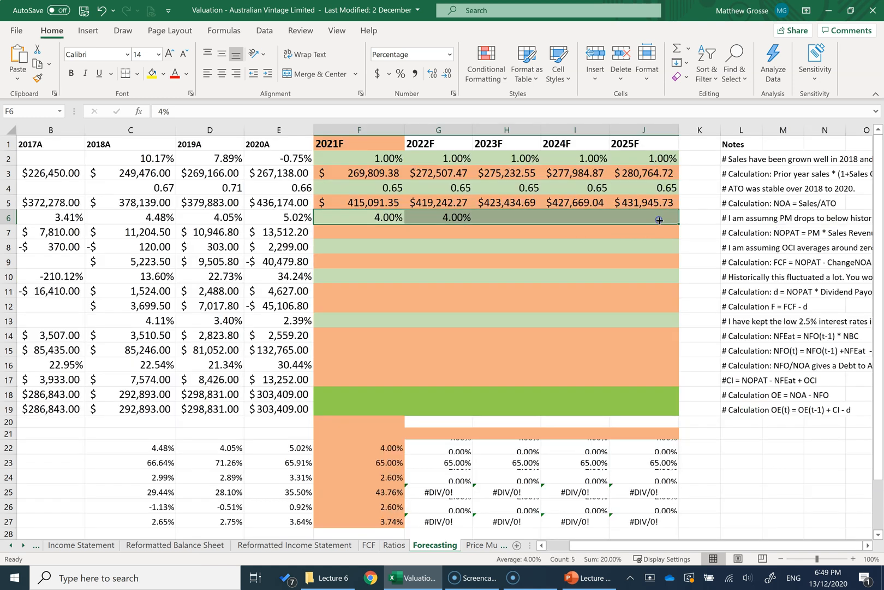
Step: Calculate 2021F net operating profit after tax with =F6*F3, following the row's note, and fill the formula across to 2025F
drag(622, 548, 668, 546)
click(753, 236)
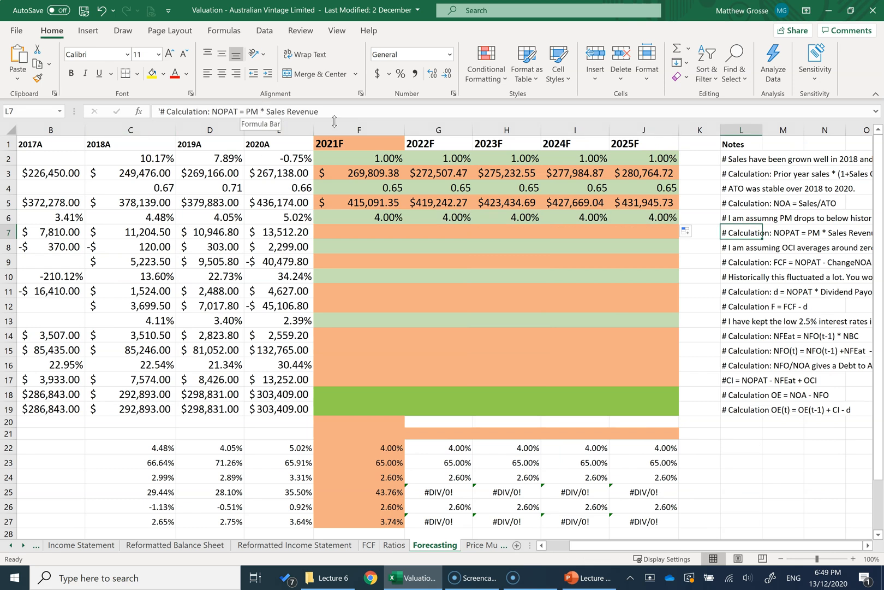
key(Down)
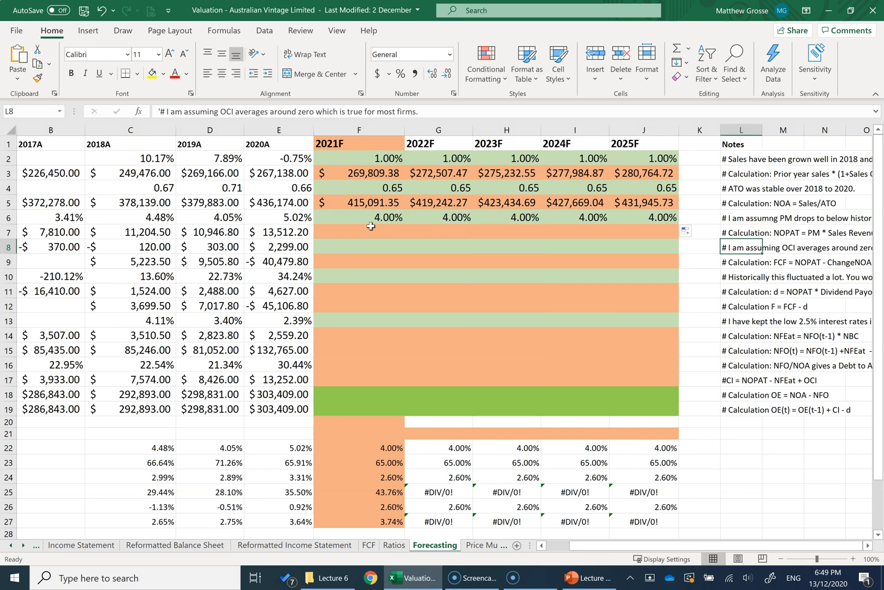
click(360, 233)
text(=)
click(361, 218)
text(*)
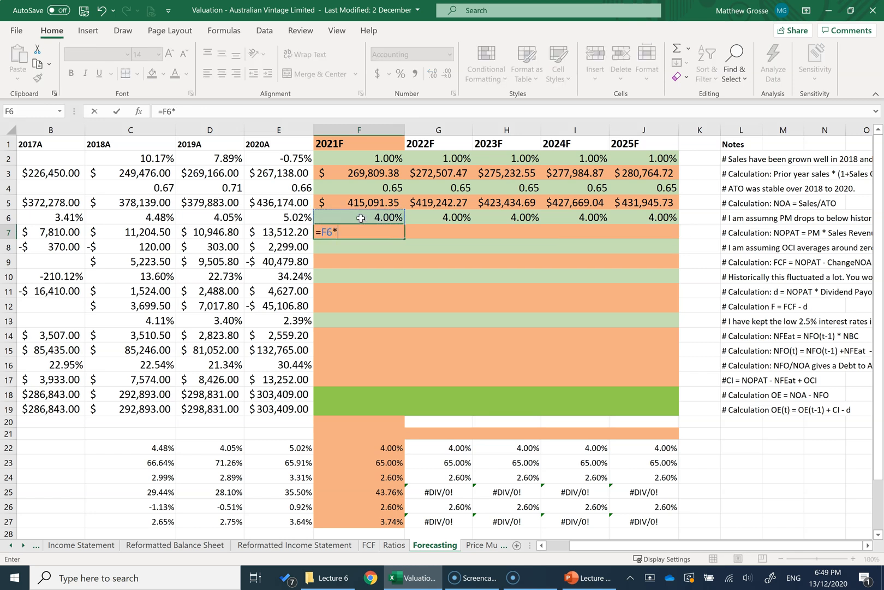
click(346, 174)
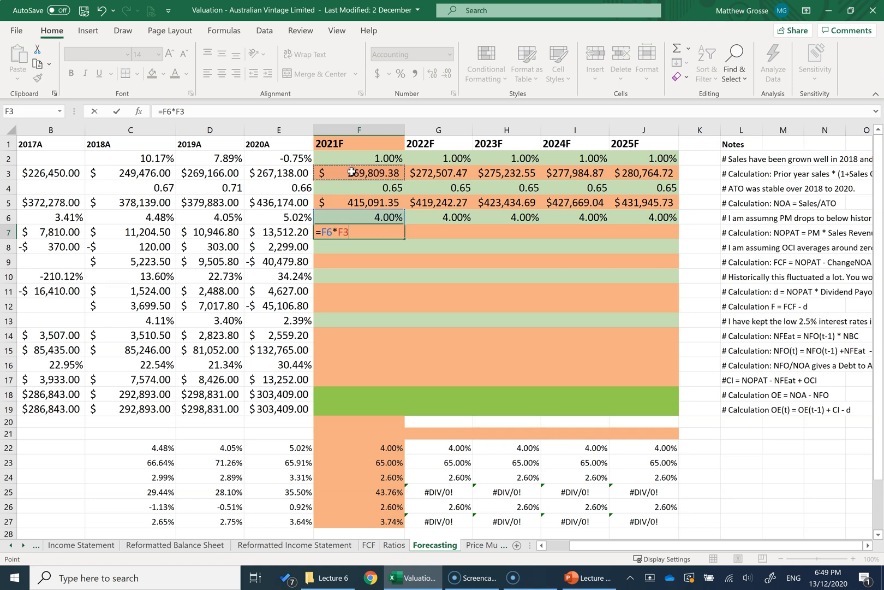
key(Return)
click(360, 233)
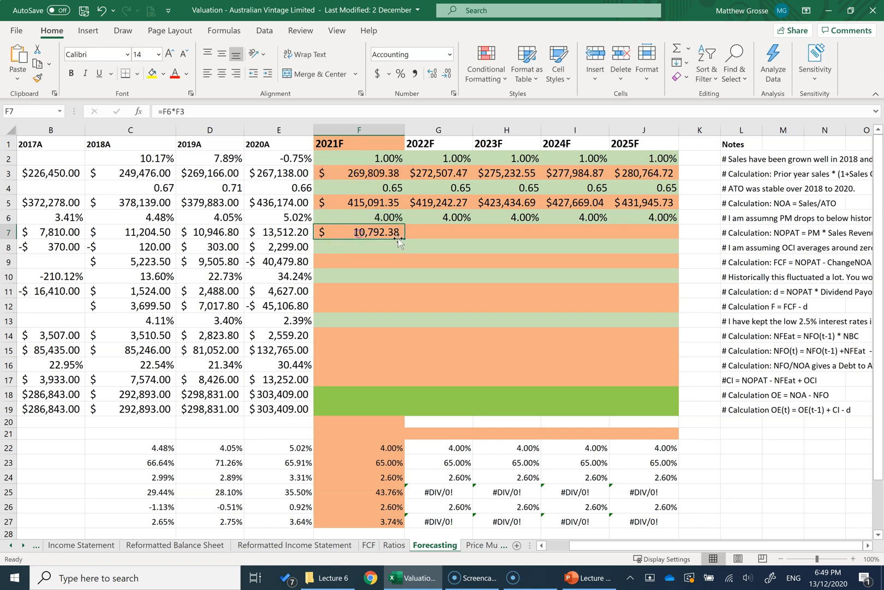
drag(407, 239, 677, 238)
Step: Set the 2021F OCI forecast to 0 and fill it across to 2025F
scroll(126, 261, left, 3)
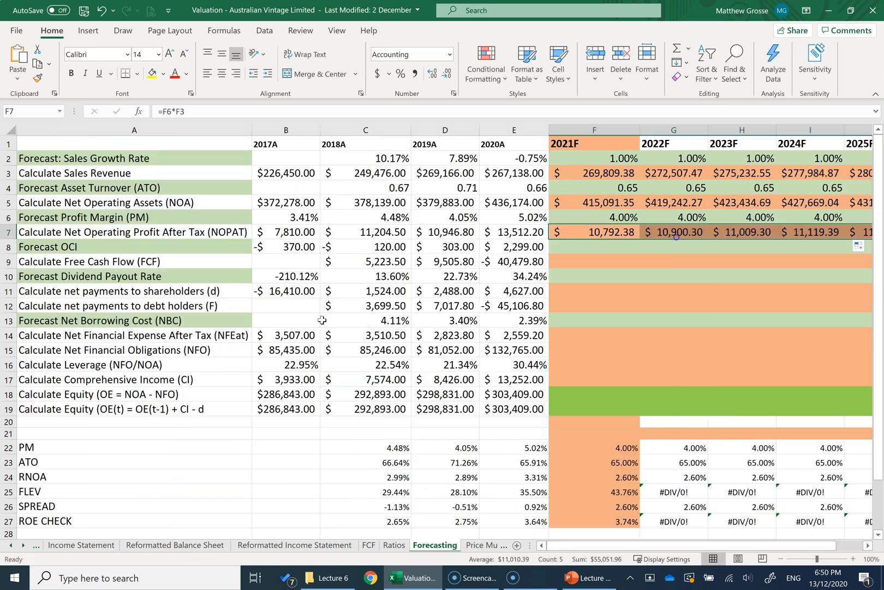
click(78, 251)
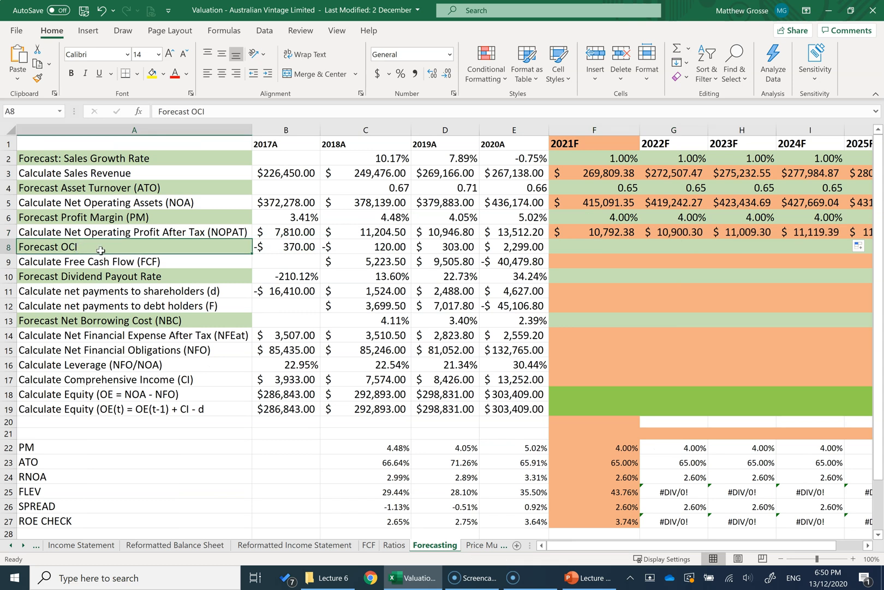
click(567, 247)
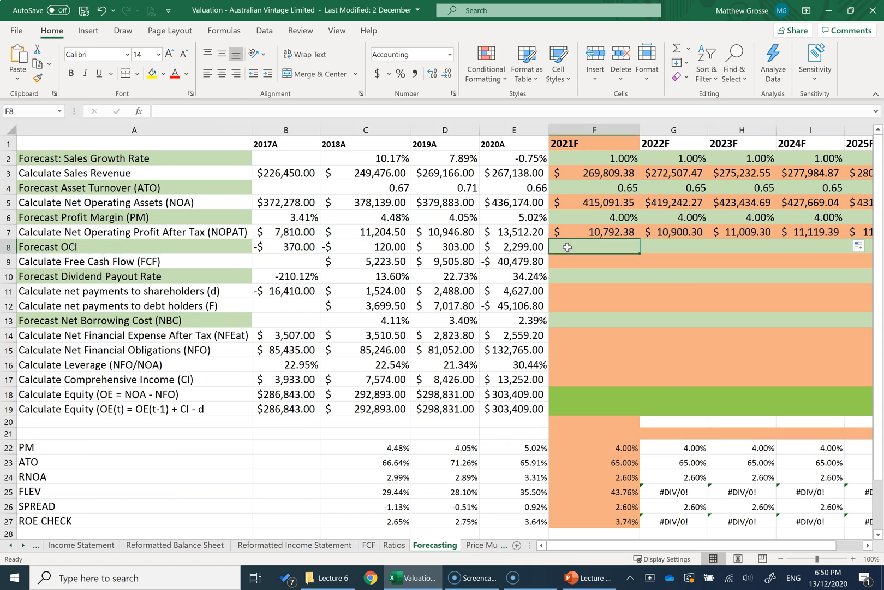
text(0)
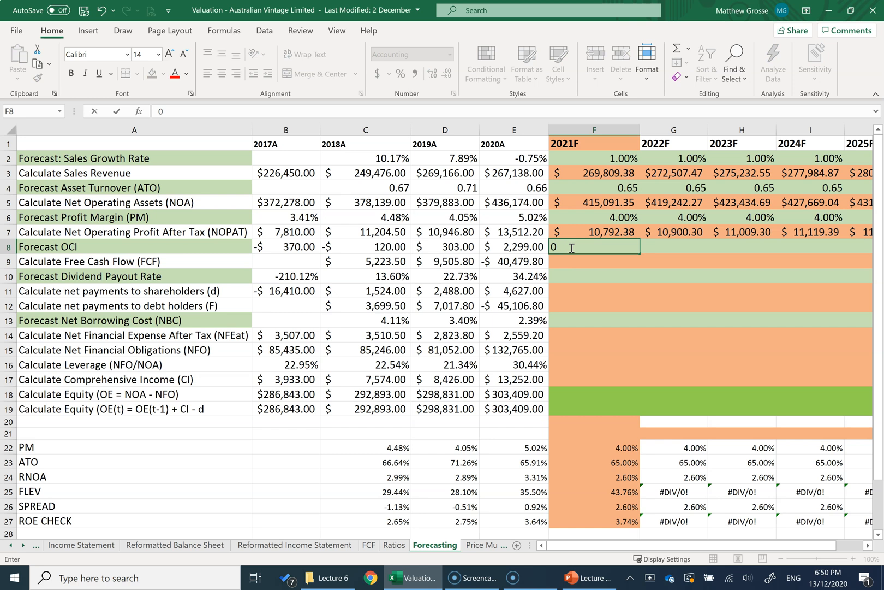
key(Return)
click(617, 250)
drag(641, 254, 670, 253)
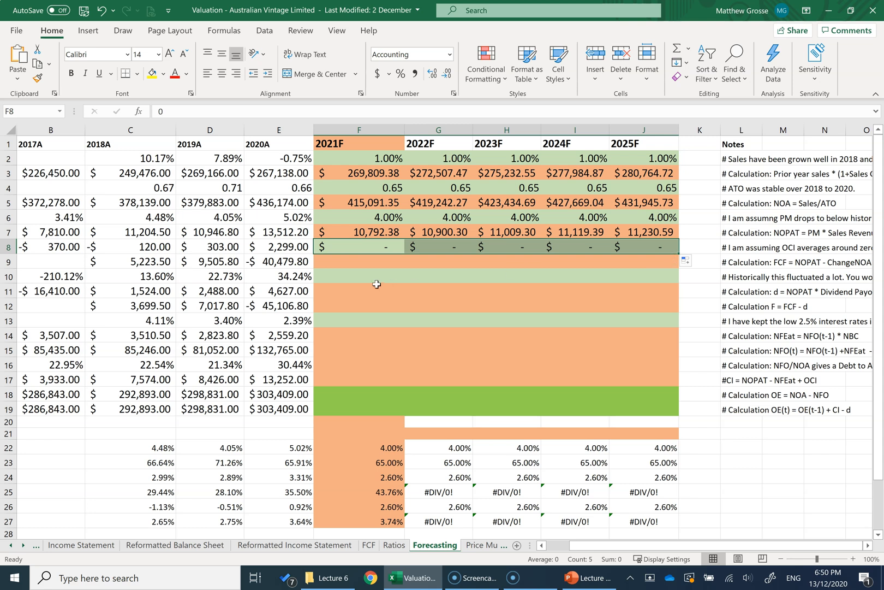
Step: Review the OCI forecasts, then check the free cash flow step and its formula on the PowerPoint template slide and return to Excel
click(377, 262)
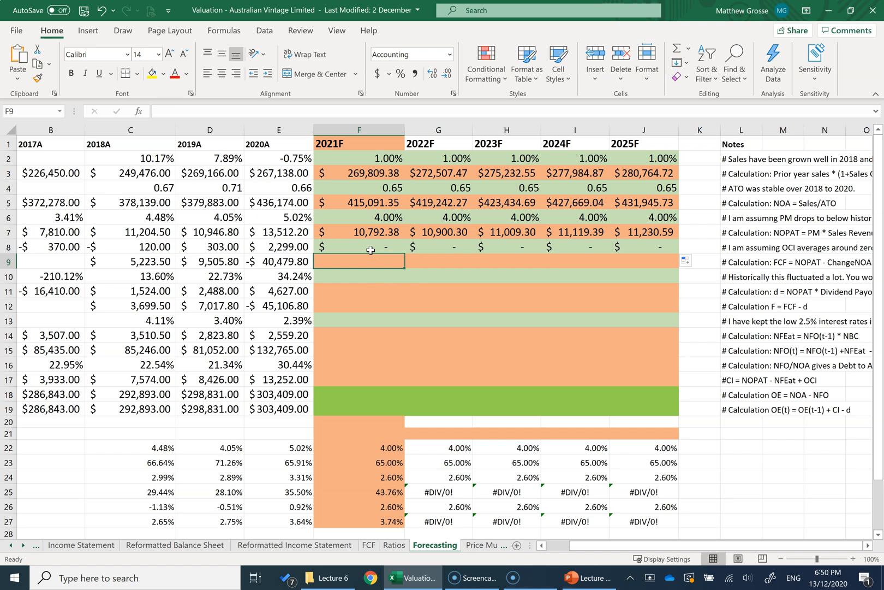
drag(371, 250, 647, 248)
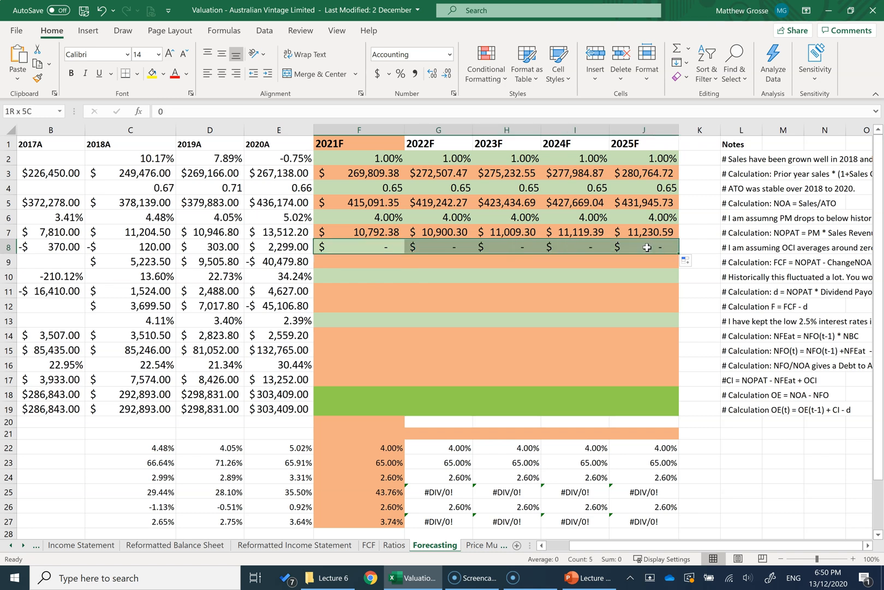
click(364, 266)
key(alt+Tab)
click(353, 272)
drag(309, 273, 467, 275)
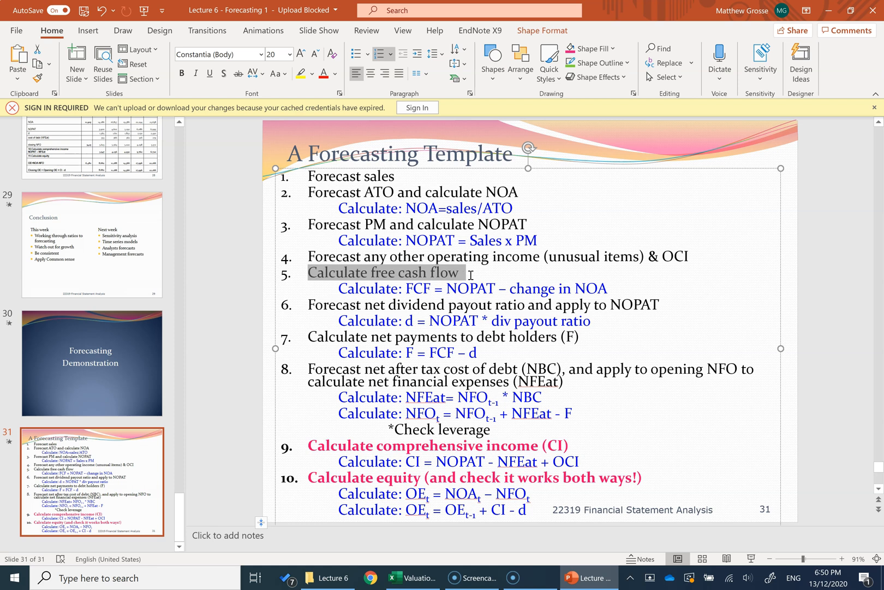
drag(406, 290, 609, 290)
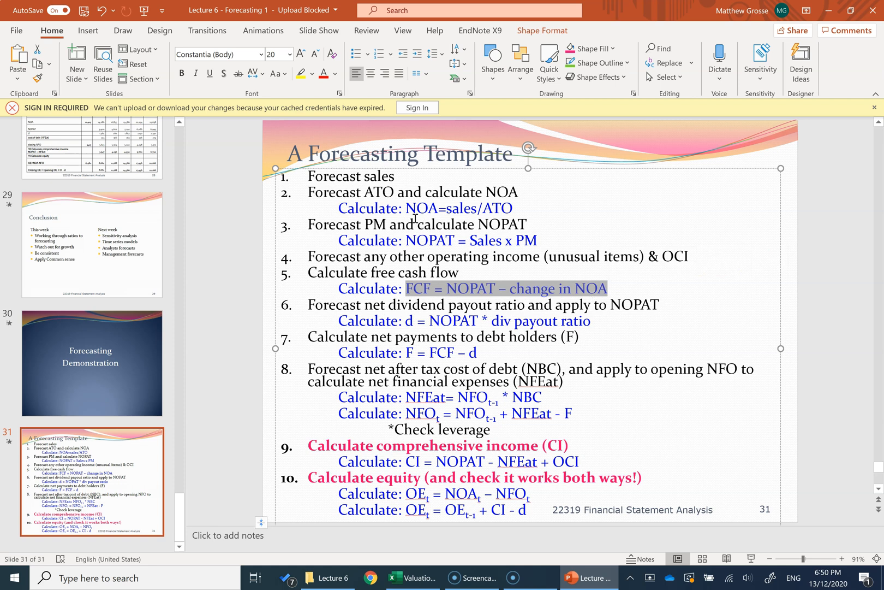
key(alt+Tab)
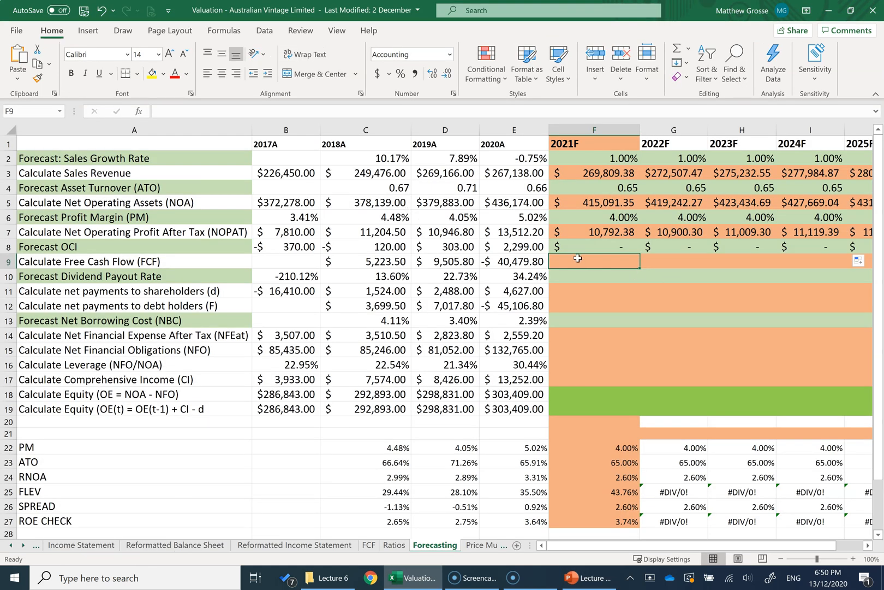
Step: Calculate 2021F free cash flow with =F7-(F5-E5) and fill the formula across to 2025F
text(=)
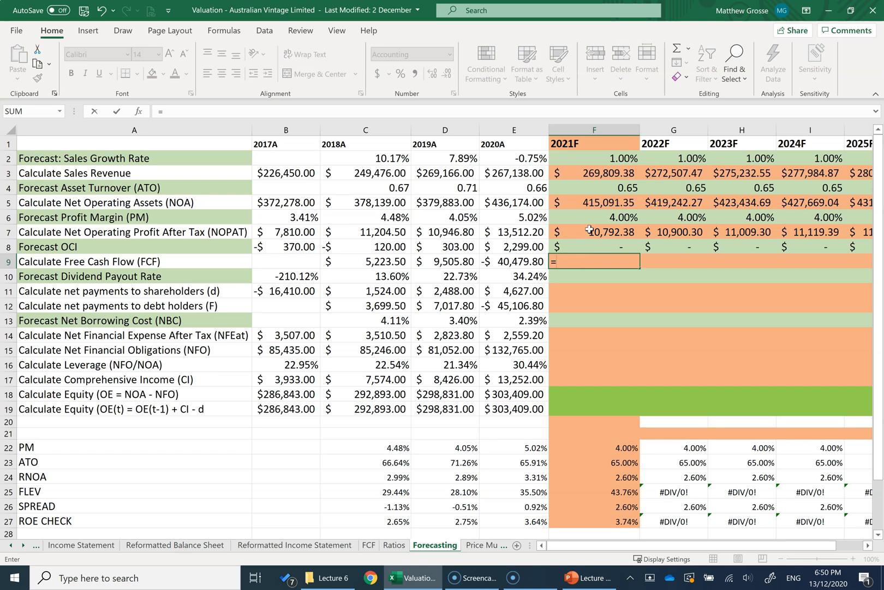
click(590, 234)
text(-()
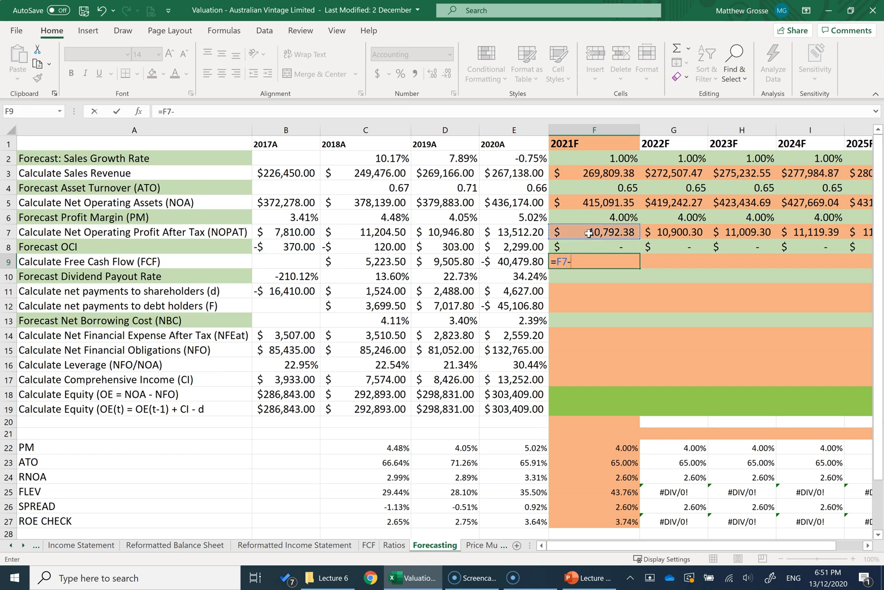
click(588, 204)
text(-)
click(506, 203)
text())
key(Return)
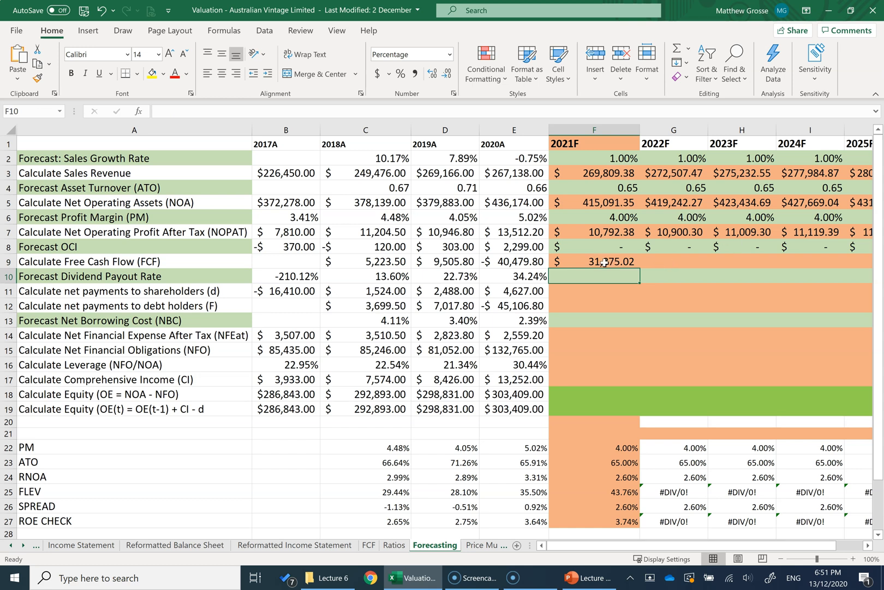
click(603, 262)
drag(643, 268, 879, 277)
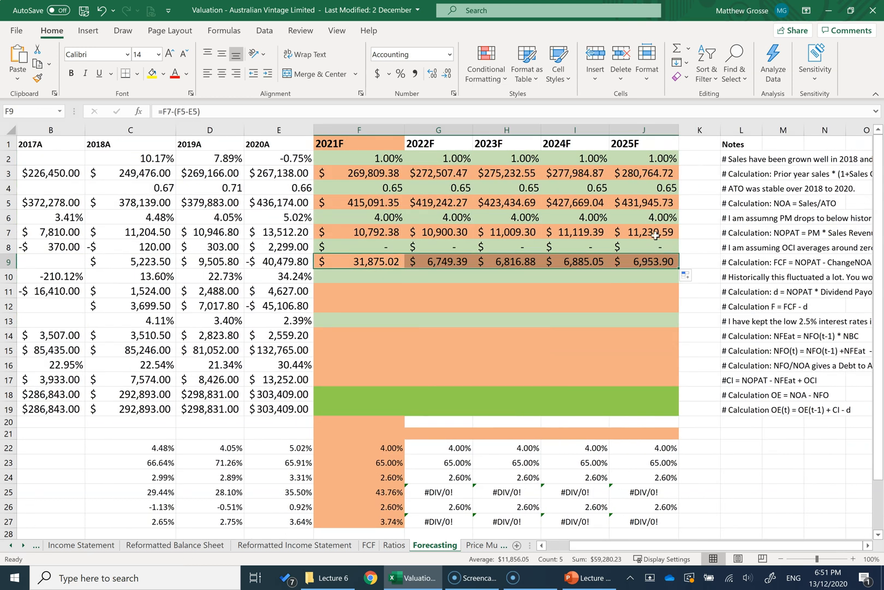
Step: Inspect the 2025F free cash flow formula, then switch to PowerPoint and review steps 1 to 5 of the forecasting template
double_click(651, 261)
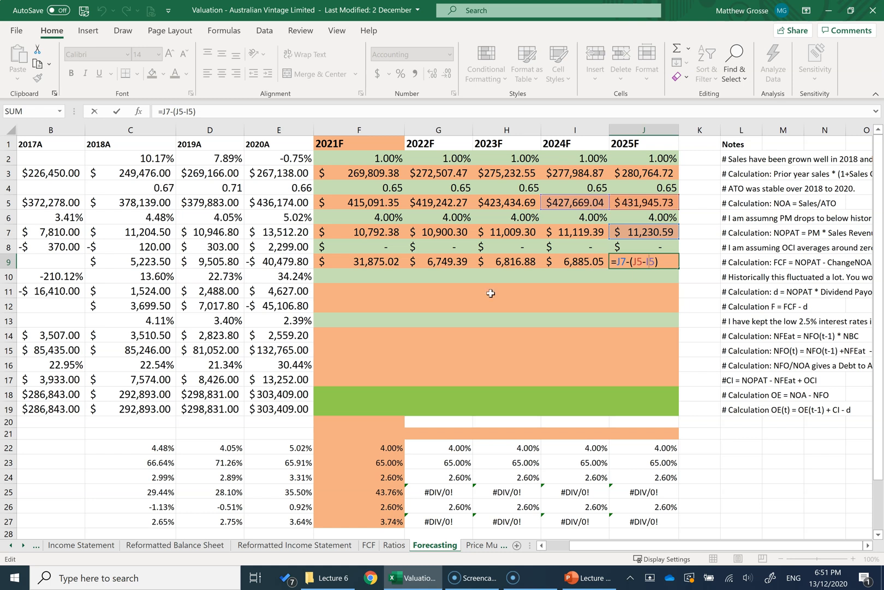
key(alt+Tab)
drag(618, 292, 314, 180)
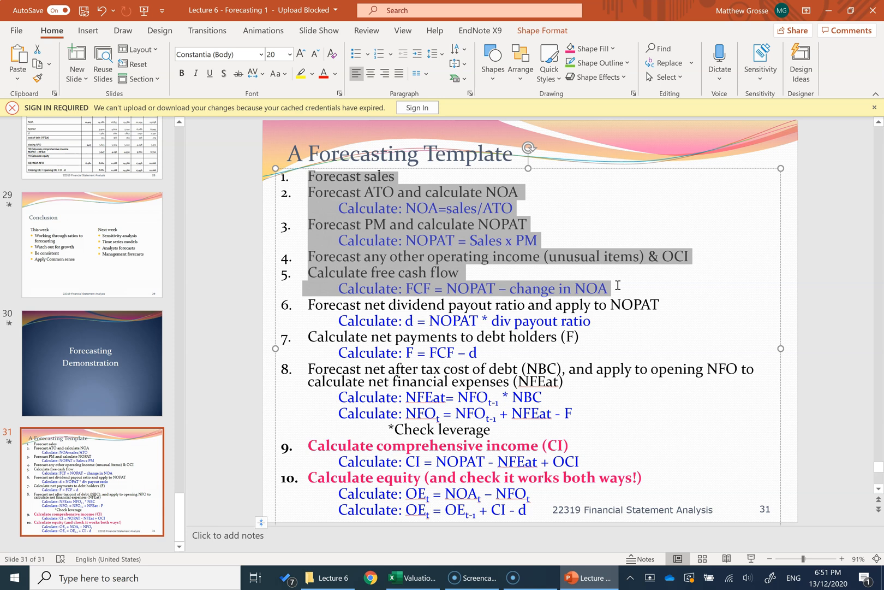
Step: Review step 6 on the net dividend payout ratio in the PowerPoint forecasting template, and return to the Excel Forecasting sheet
click(495, 288)
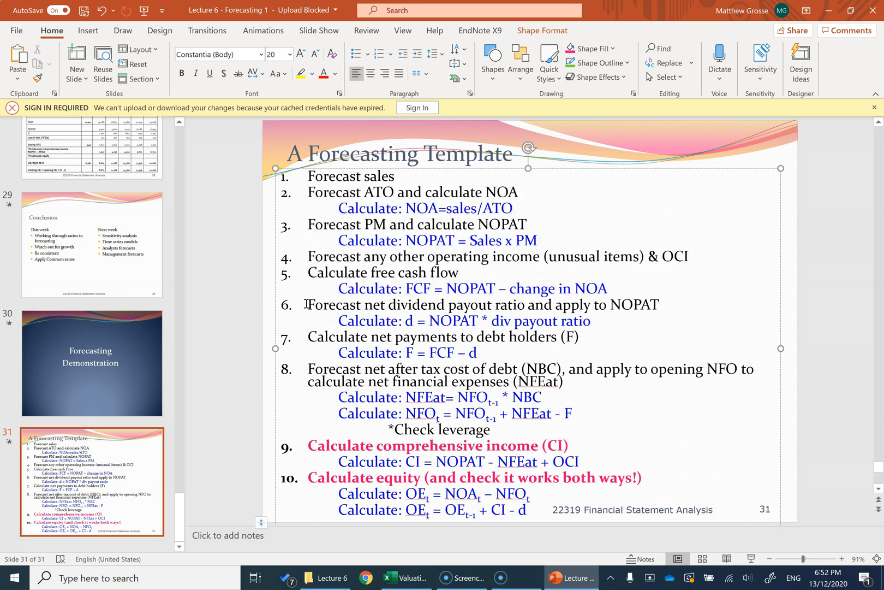
drag(307, 304, 661, 304)
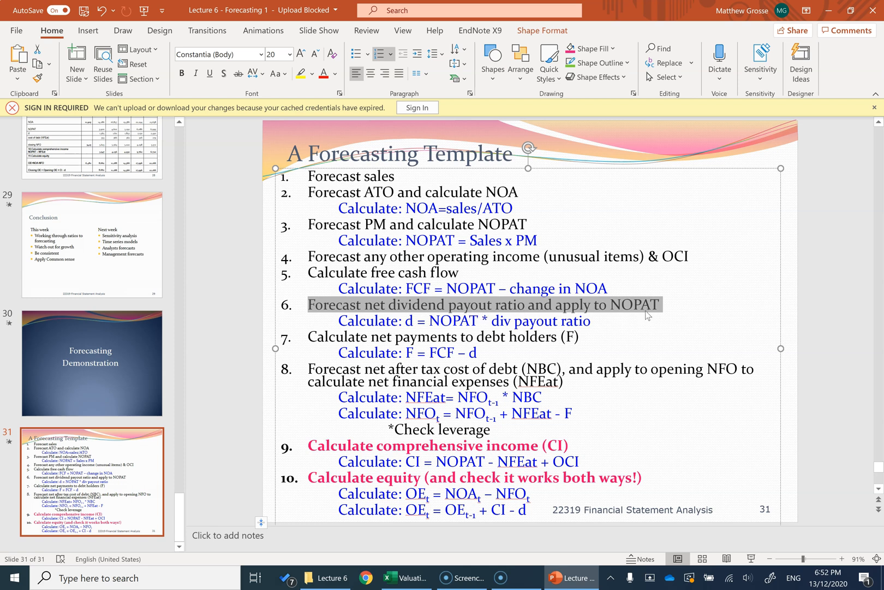
key(alt+Tab)
key(alt+Tab)
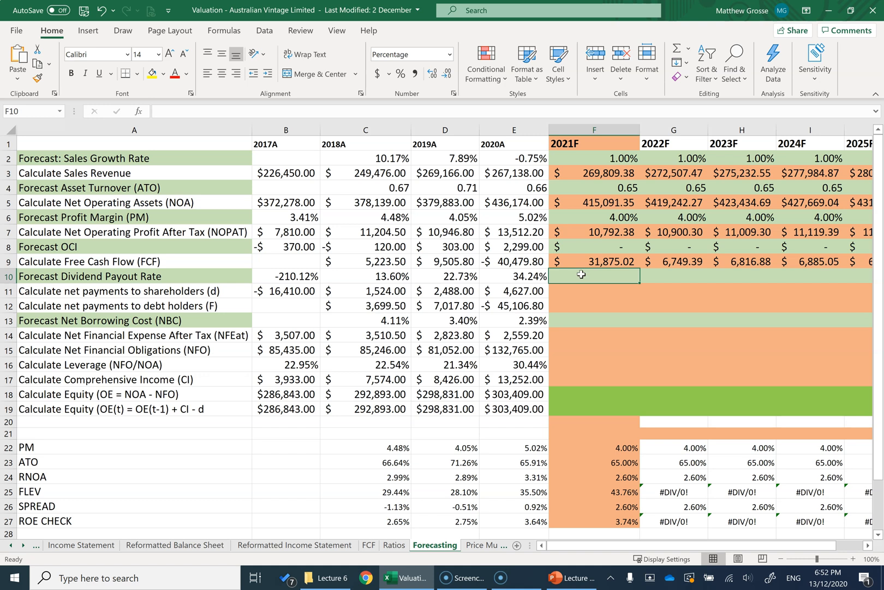
Step: Set the 2021F dividend payout rate to 35% and fill it across to 2025F
text(35)
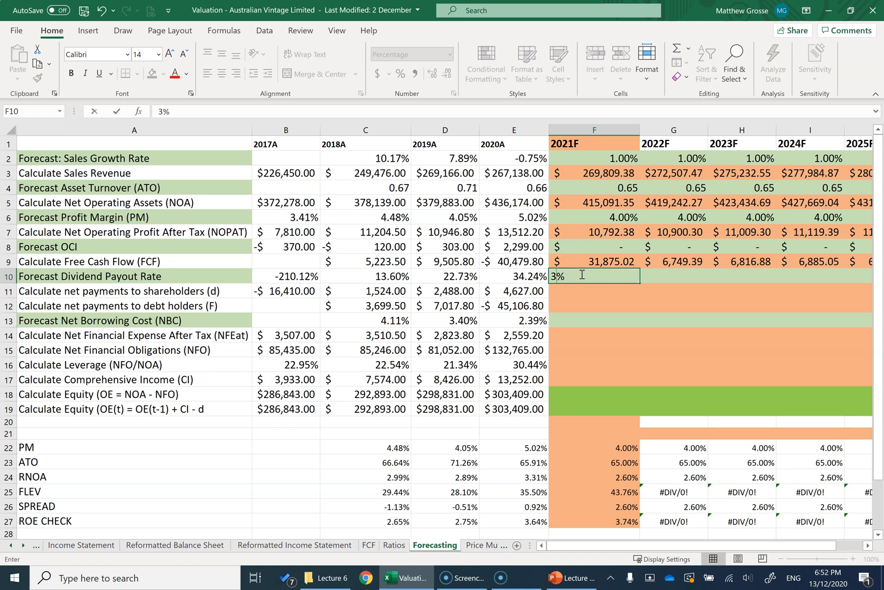
text(%)
key(Return)
click(589, 276)
drag(640, 284, 671, 280)
drag(706, 546, 682, 546)
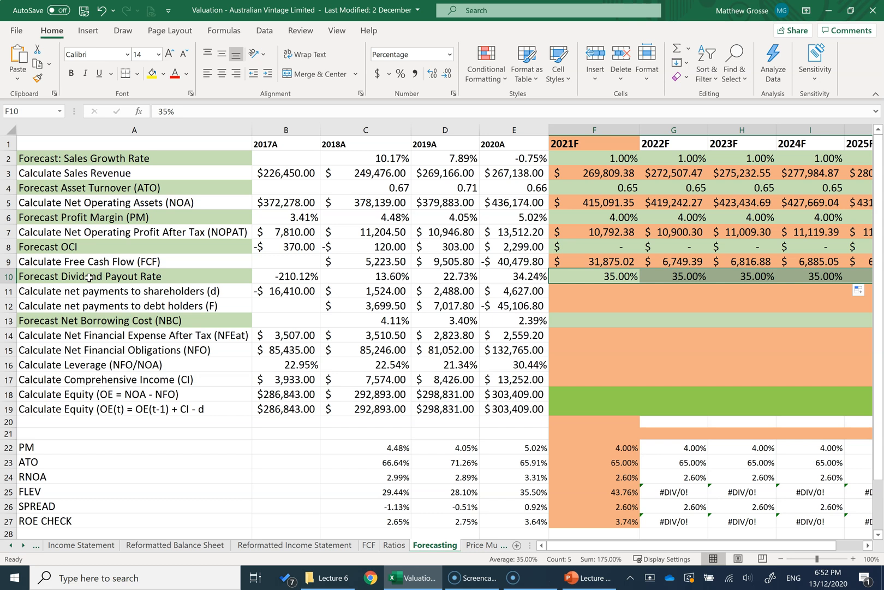
Step: Calculate 2021F net payments to shareholders with =F10*F7 and fill the formula across to 2025F
click(586, 287)
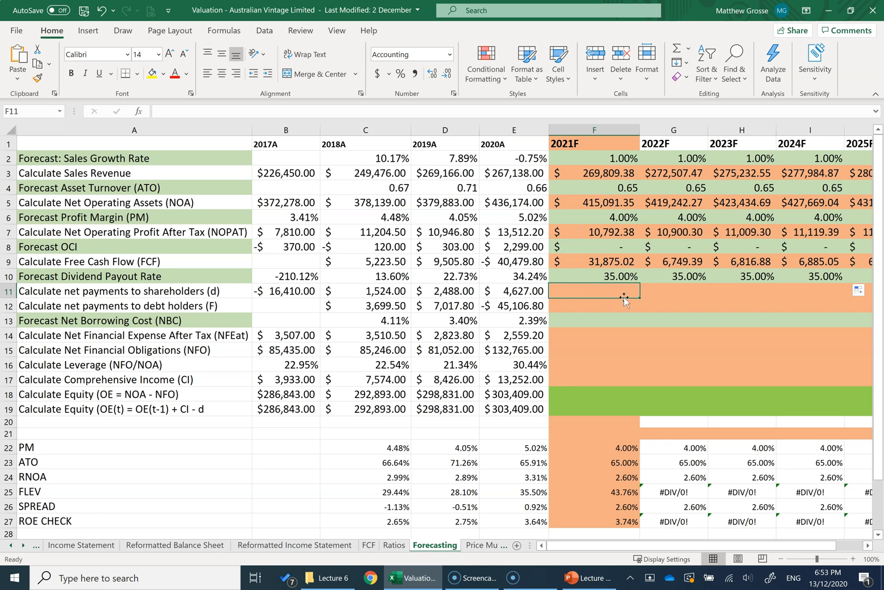
text(=)
click(607, 277)
text(*)
click(594, 232)
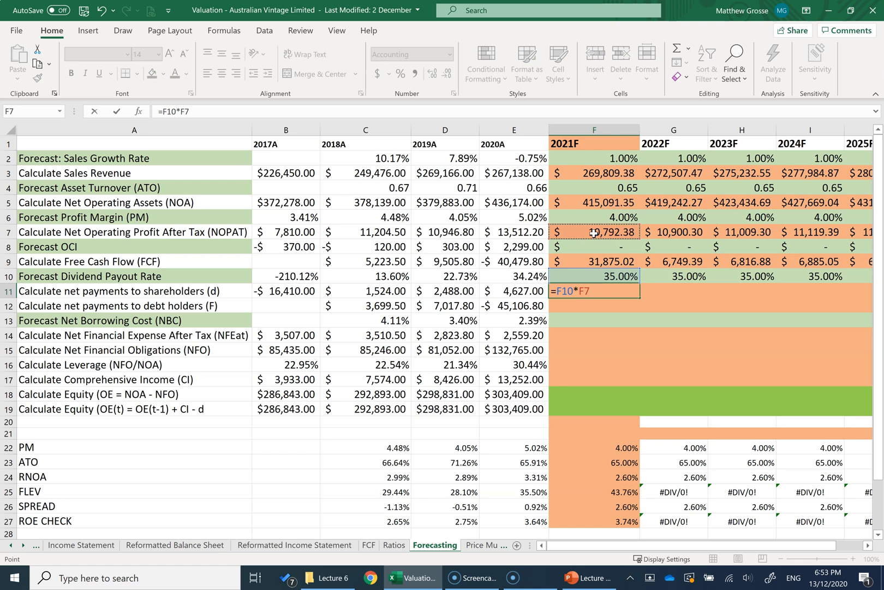
key(Return)
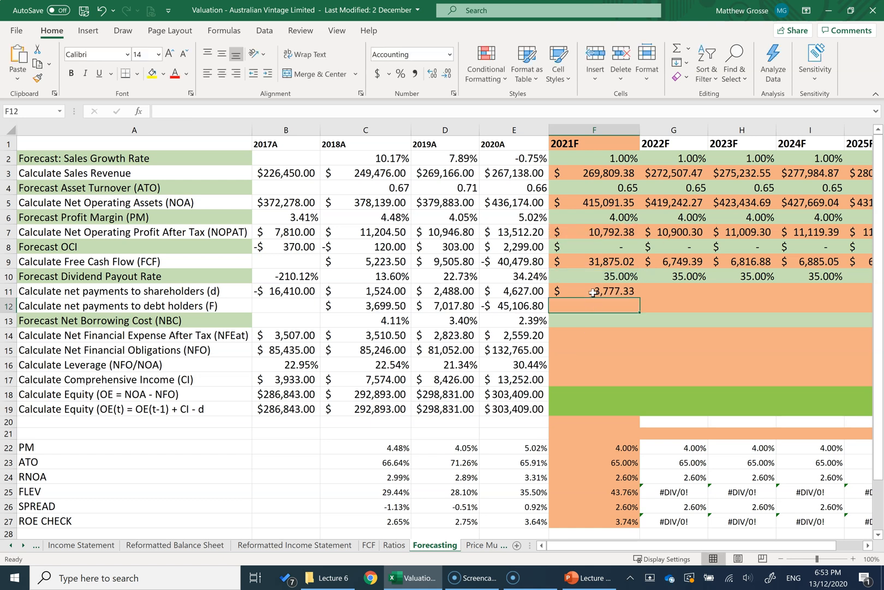
click(633, 290)
drag(638, 296, 851, 303)
drag(851, 302, 869, 303)
Step: Check step 7 and its formula for net payments to debt holders on the PowerPoint template slide, and return to Excel
drag(309, 337, 594, 336)
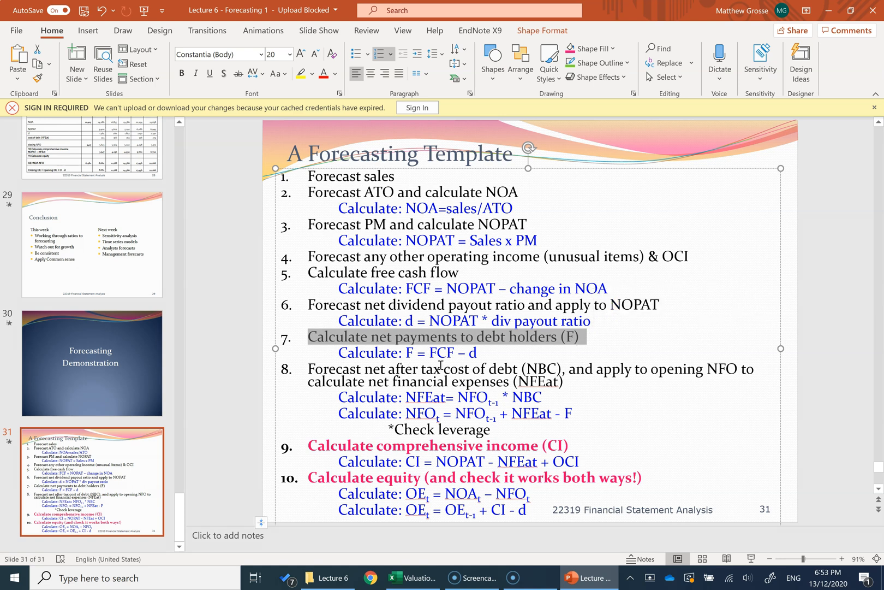
drag(431, 352, 506, 359)
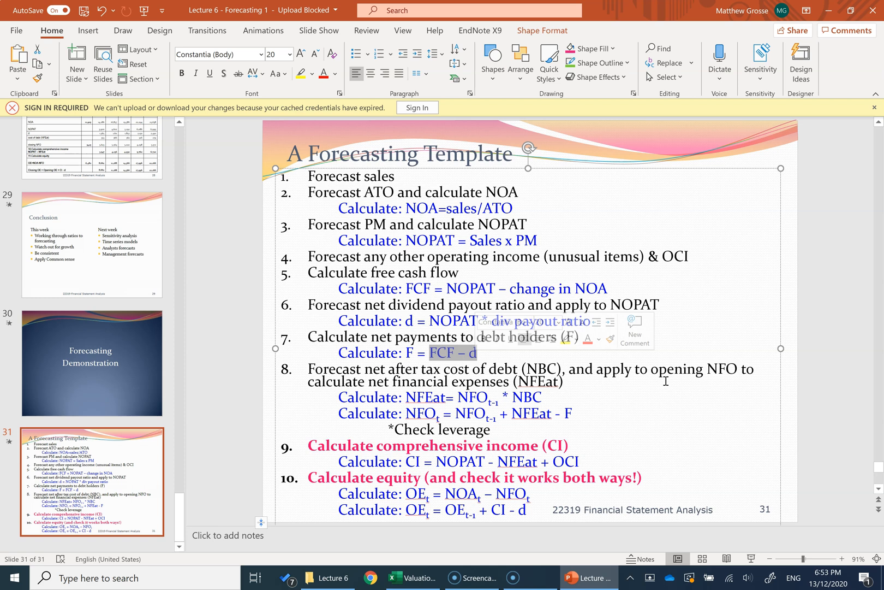
click(448, 352)
double_click(474, 353)
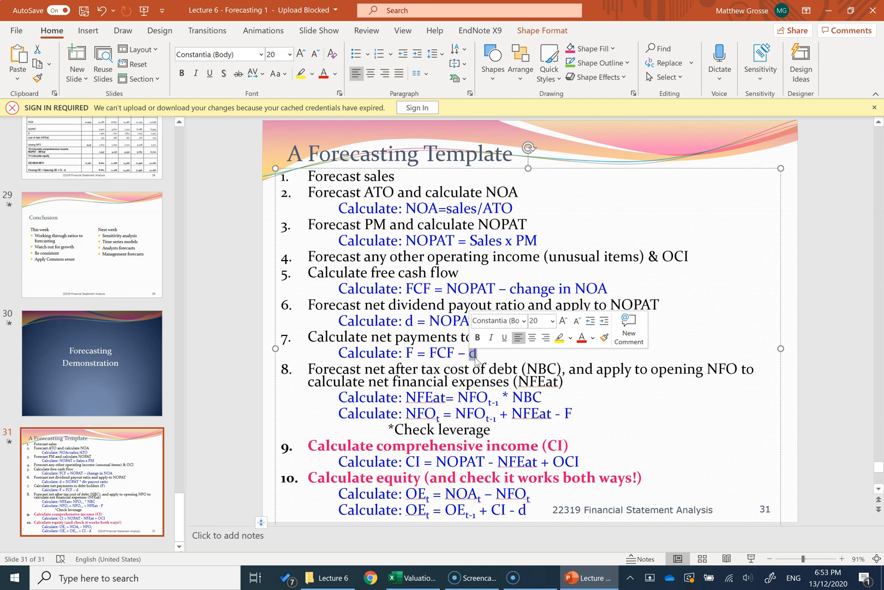
key(alt+Tab)
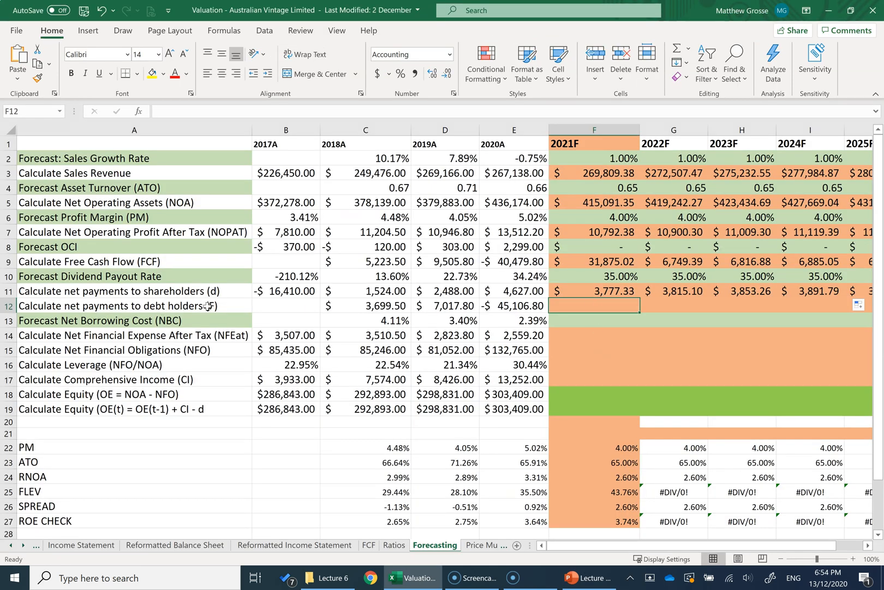
Step: Calculate 2021F net payments to debt holders with =F9-F11 and fill the formula across to 2025F
click(599, 261)
text(-)
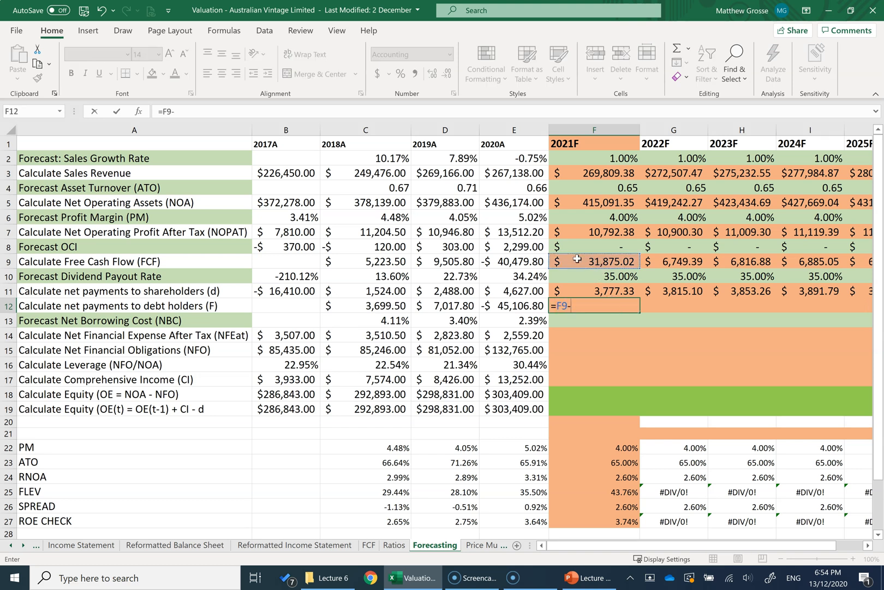
click(576, 290)
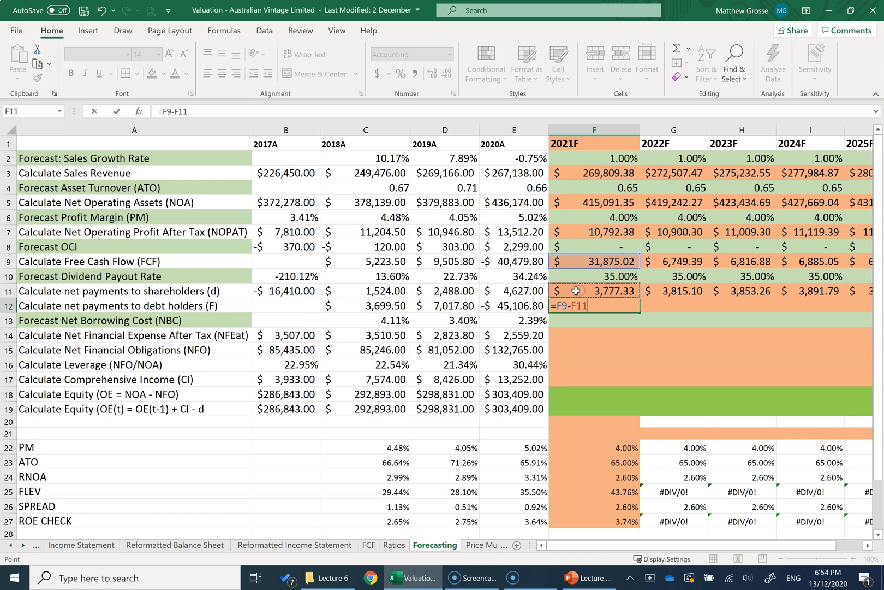
key(Return)
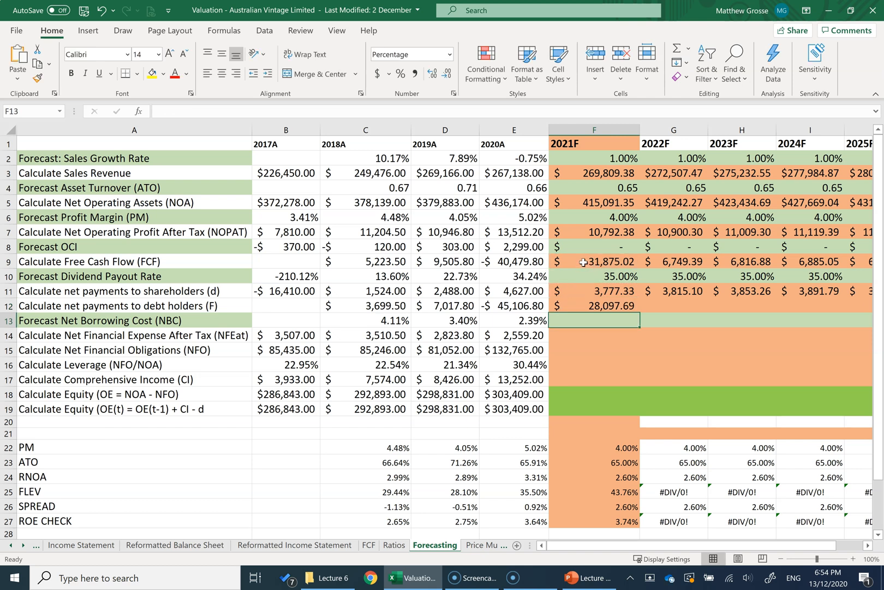
click(581, 291)
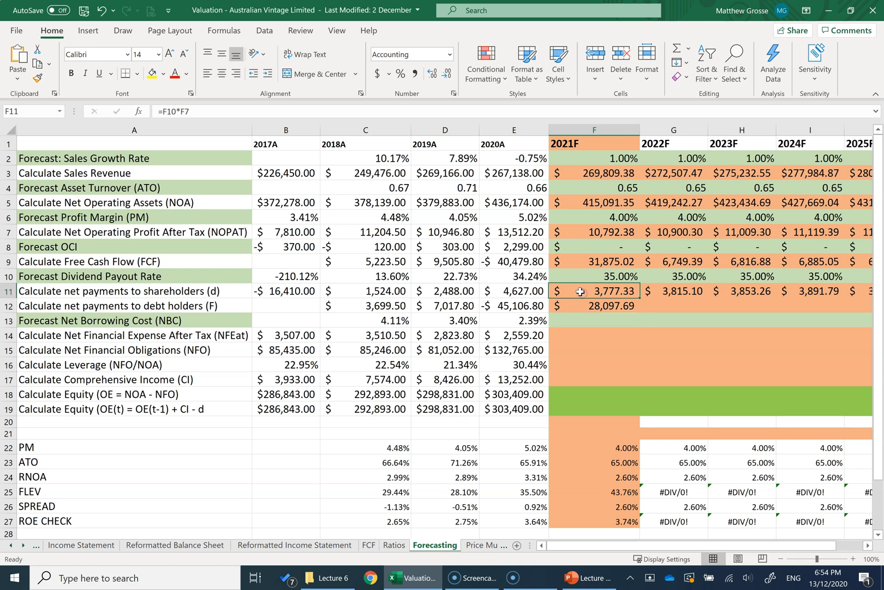
click(582, 305)
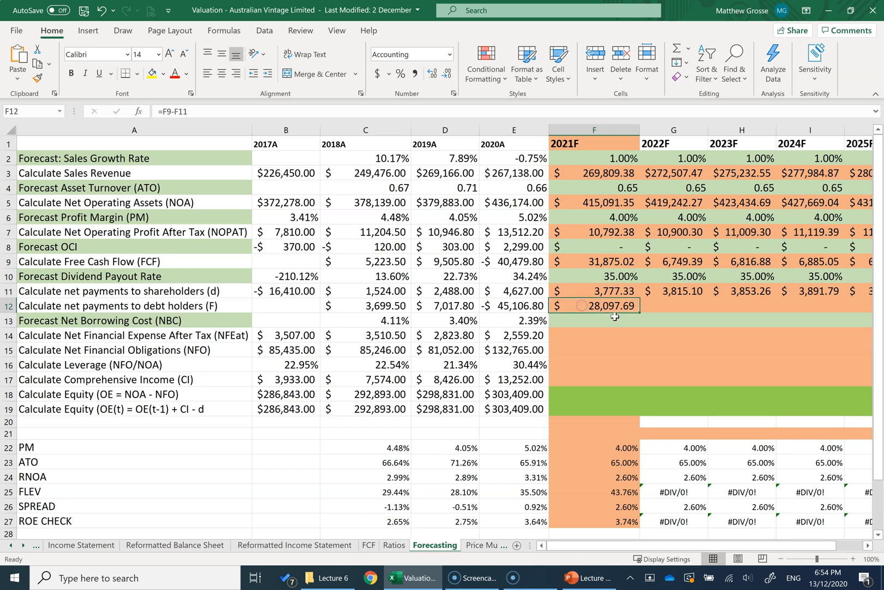
drag(642, 314, 868, 314)
Step: Link the 2021F net borrowing cost to the 2020A rate with =E13 and fill the formula across to 2025F
click(584, 327)
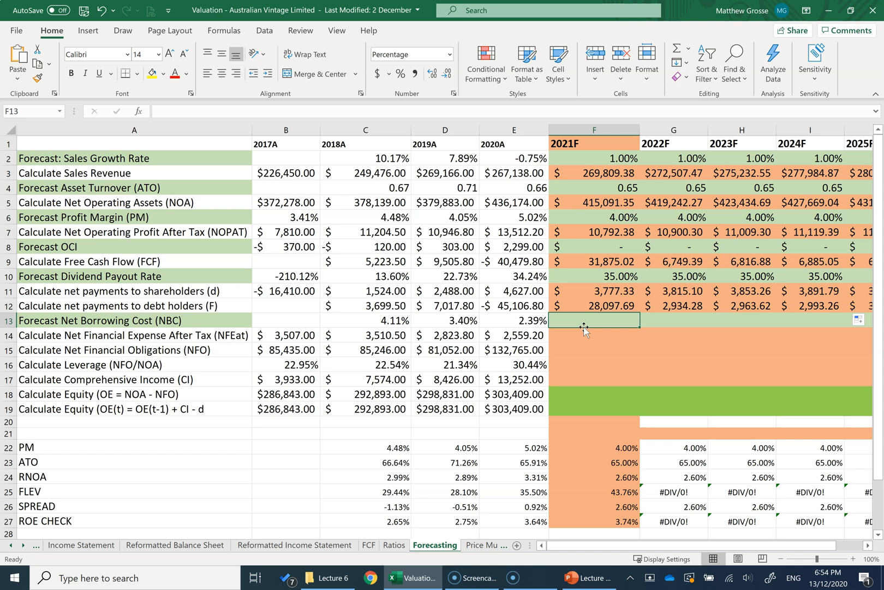
text(=)
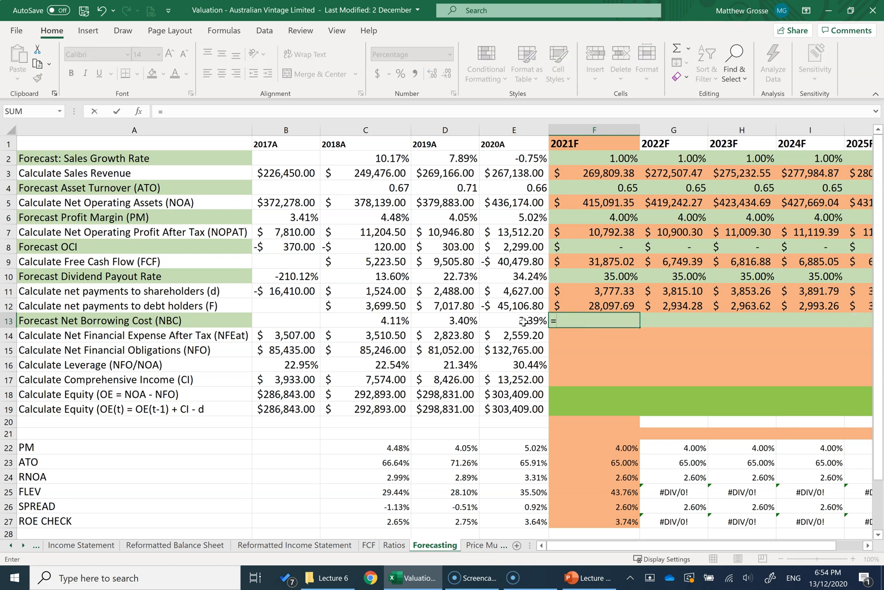
click(523, 322)
key(Return)
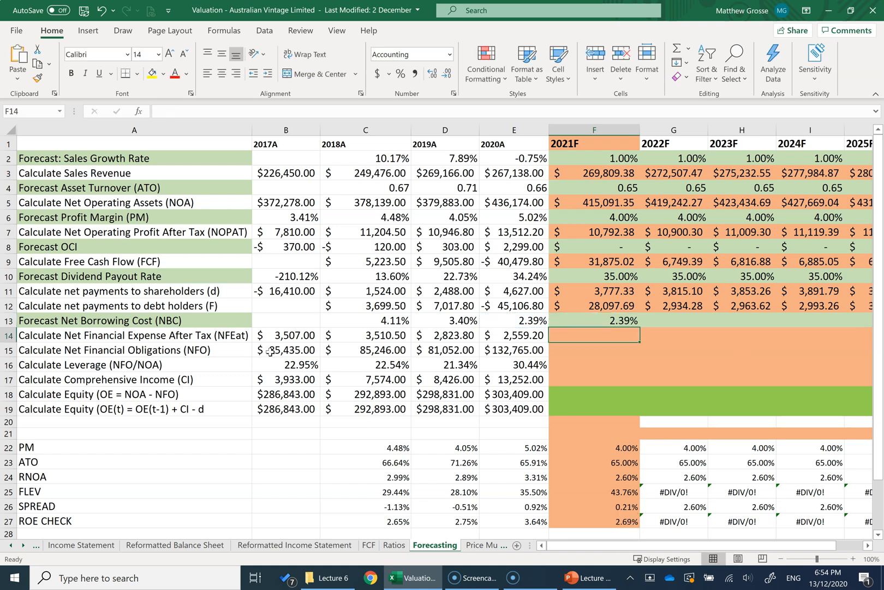
click(365, 323)
drag(366, 323, 494, 329)
click(497, 321)
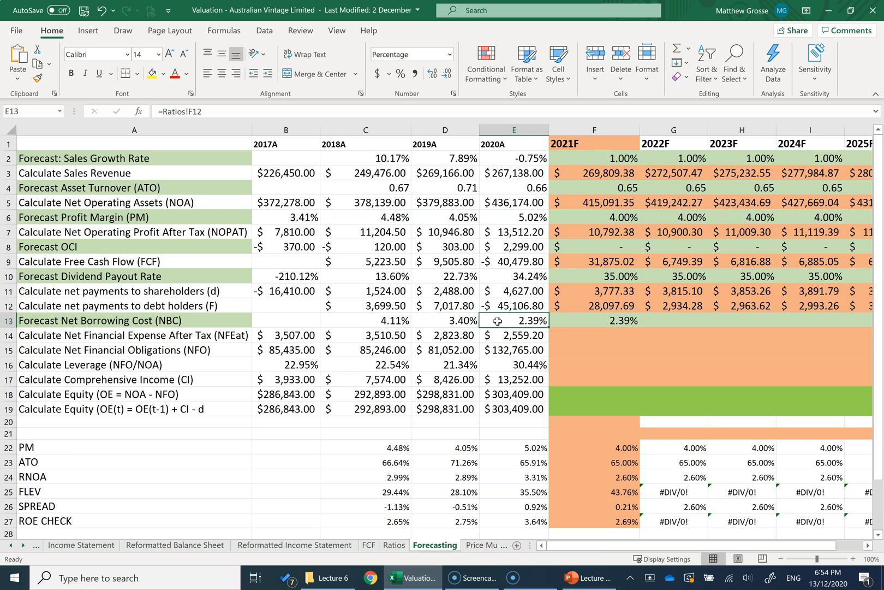
click(609, 326)
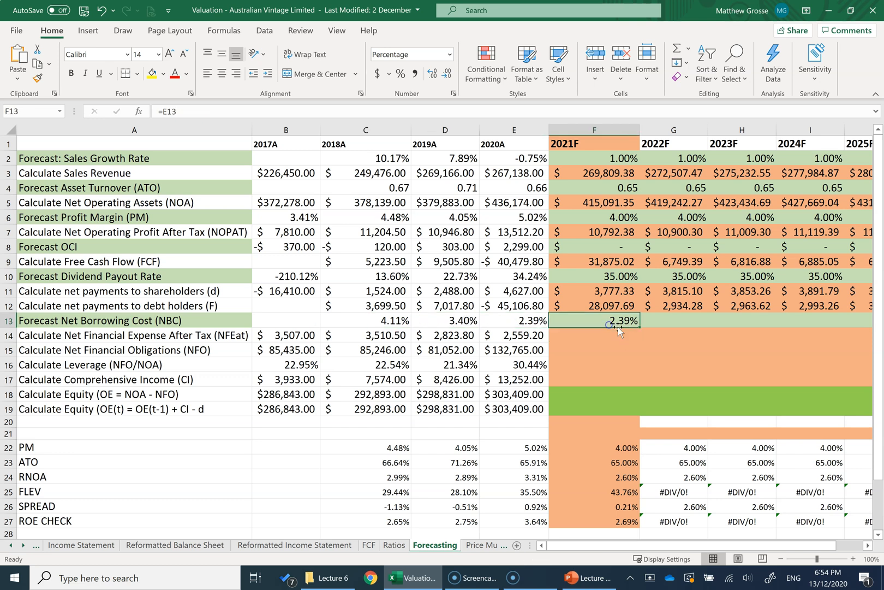
drag(641, 328, 667, 329)
drag(704, 546, 683, 546)
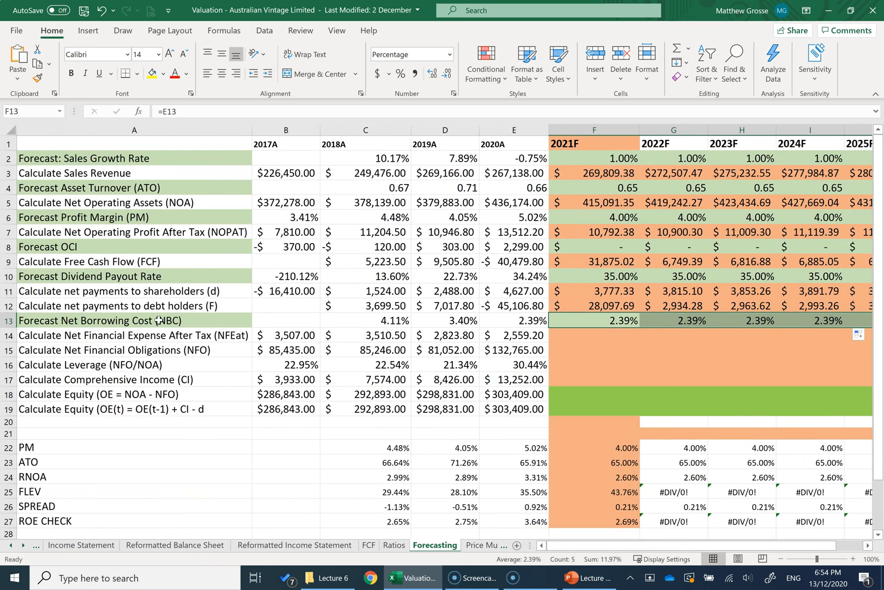
Step: Examine the Net Financial Expense After Tax row and its calculation note in the Notes column
click(119, 338)
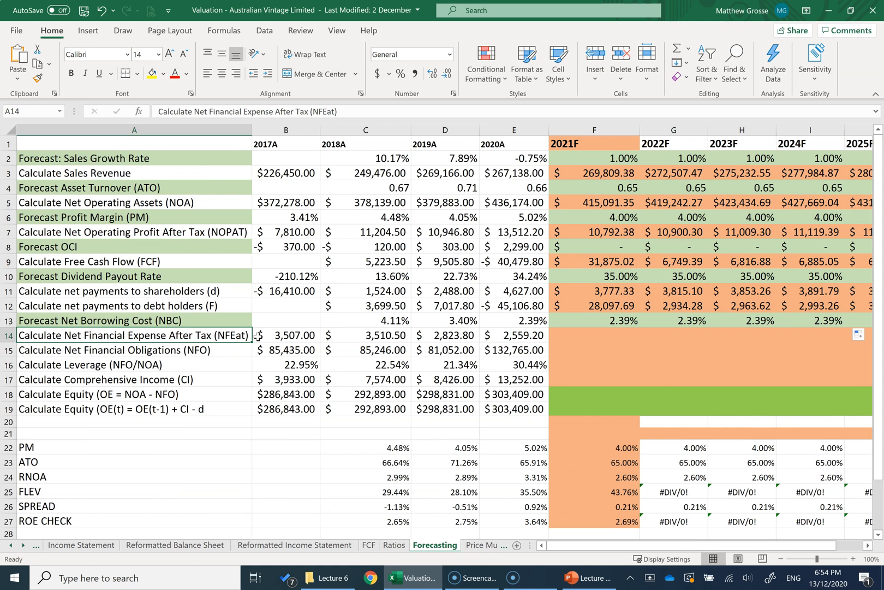
click(578, 332)
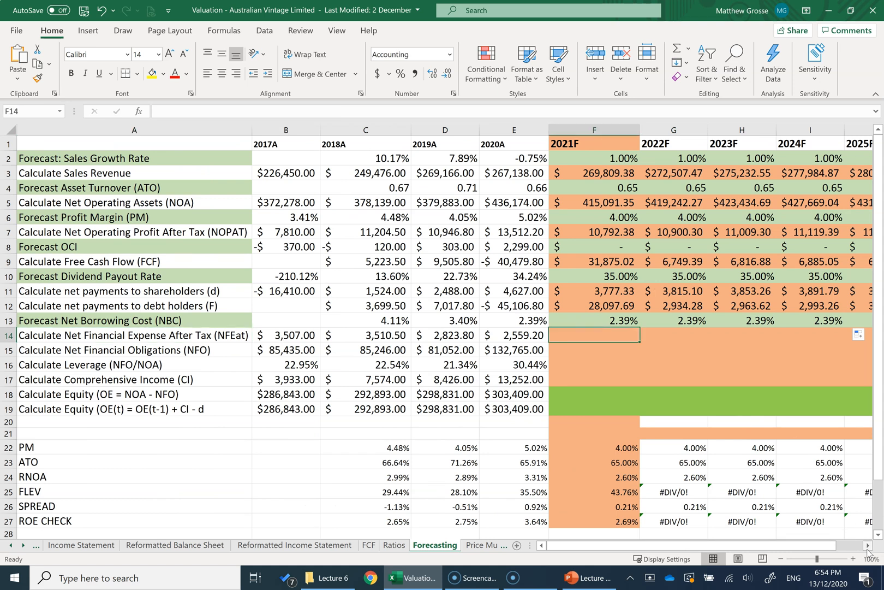
scroll(868, 548, right, 5)
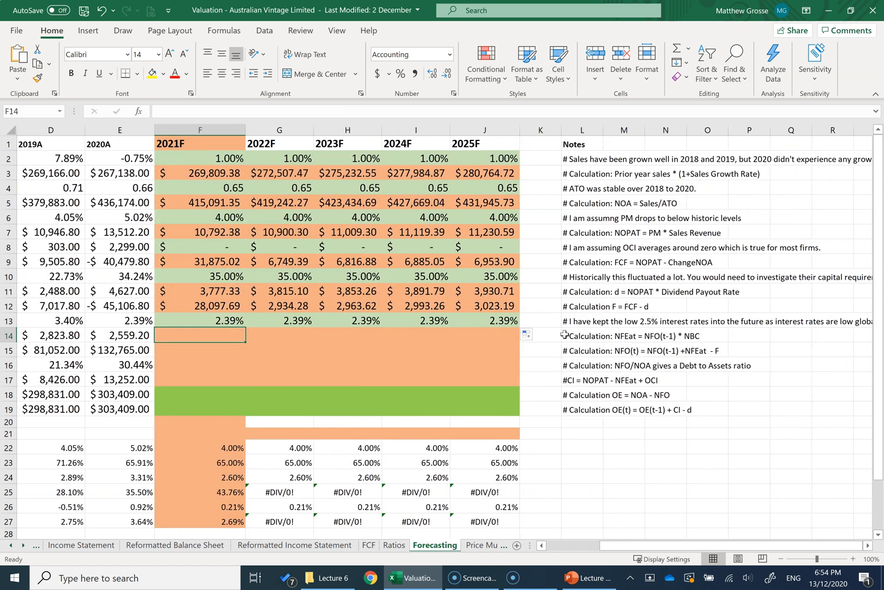
click(567, 335)
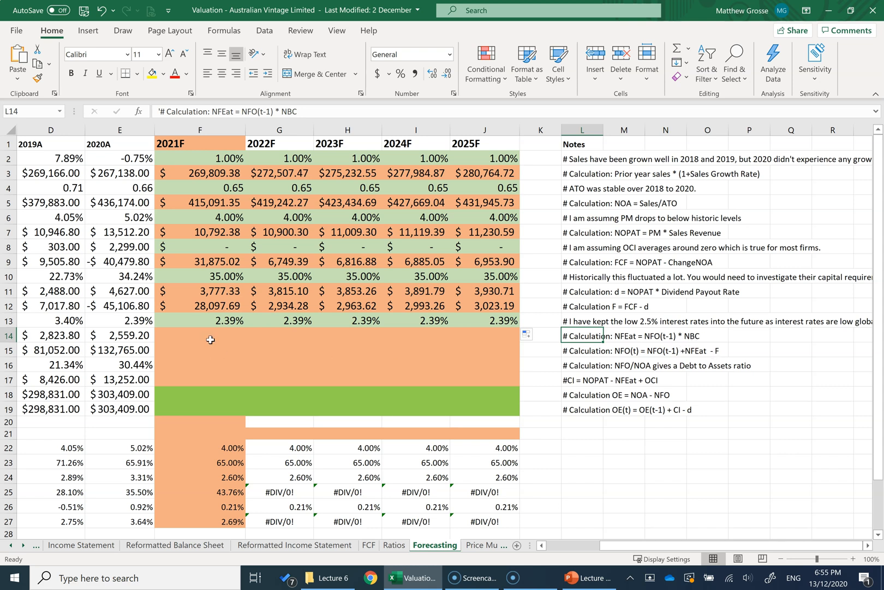
click(265, 338)
key(Left)
key(Left)
key(Left)
key(Left)
key(Left)
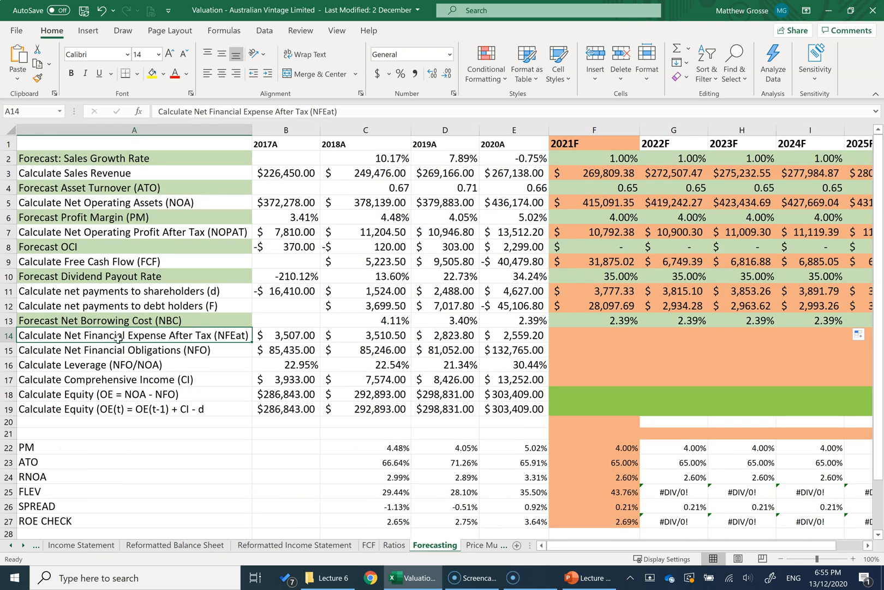
Step: Calculate 2021F net financial expense after tax in F14 with =E15*F13
click(592, 334)
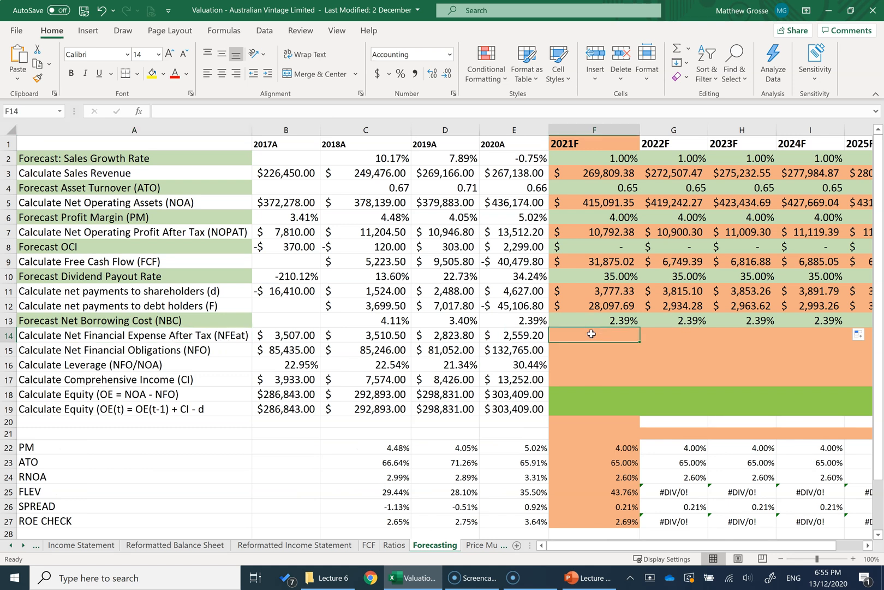
text(=)
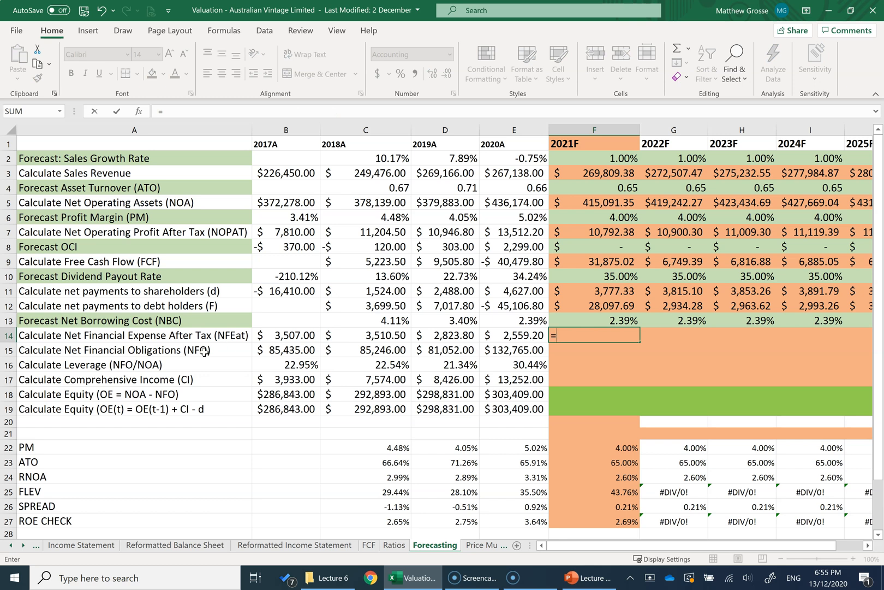
click(520, 351)
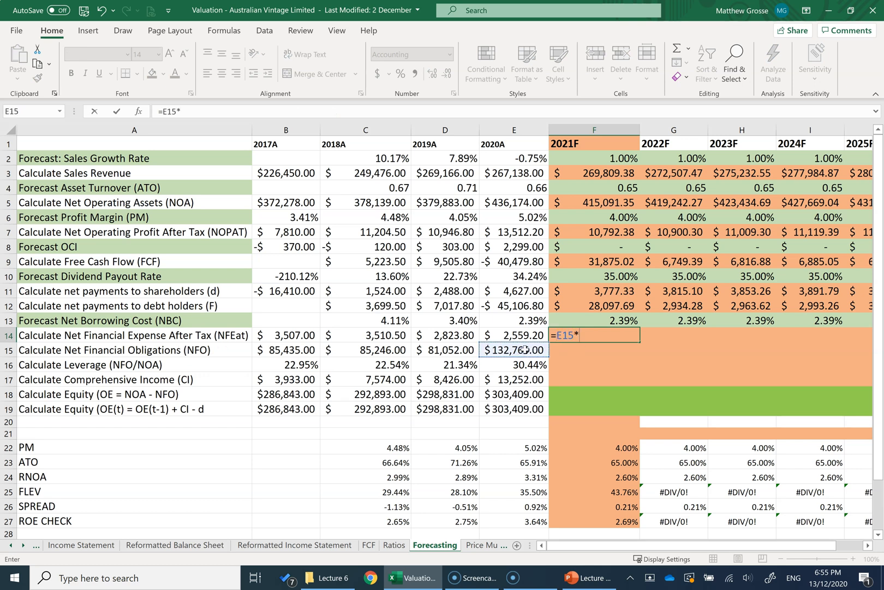
text(*)
click(598, 320)
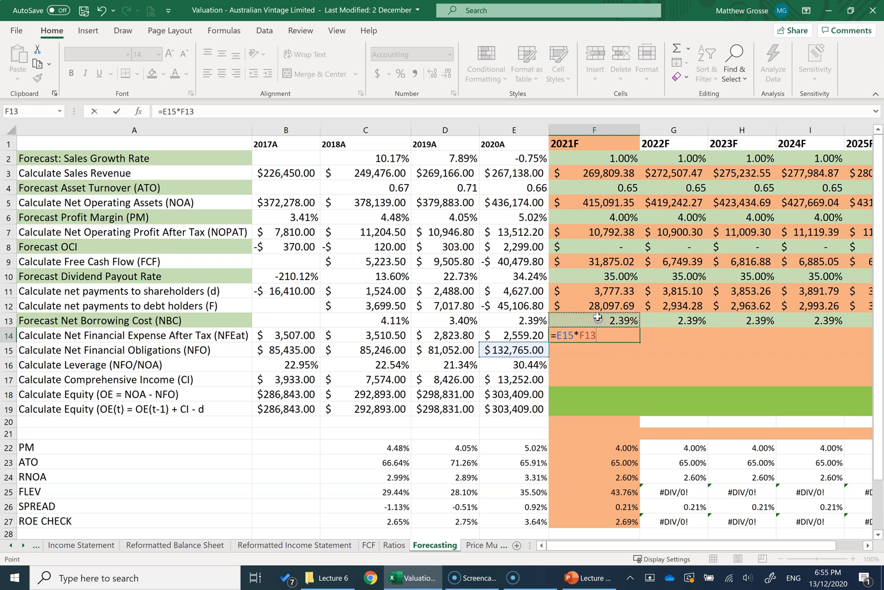
key(Return)
click(586, 338)
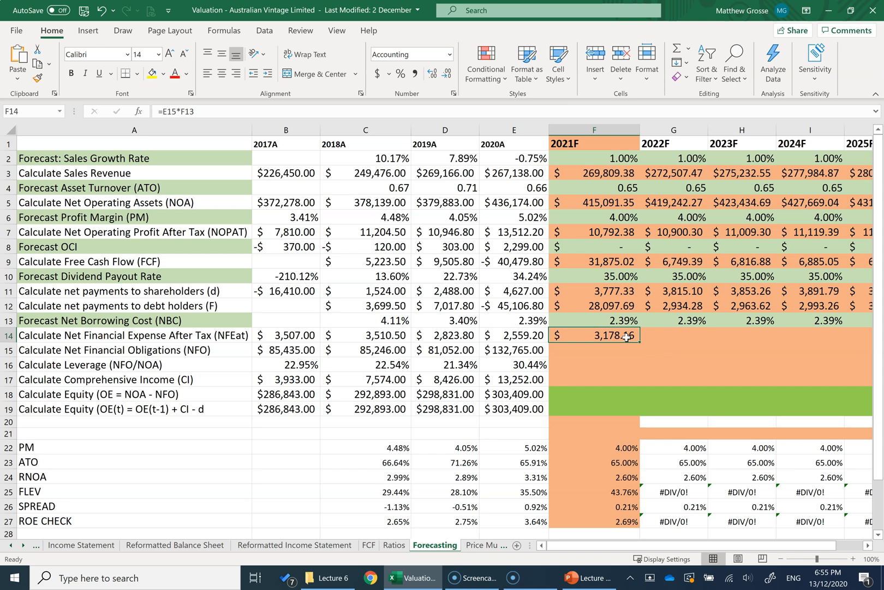
Step: Calculate 2021F net financial obligations in F15 with =E15+F14-F12
click(583, 350)
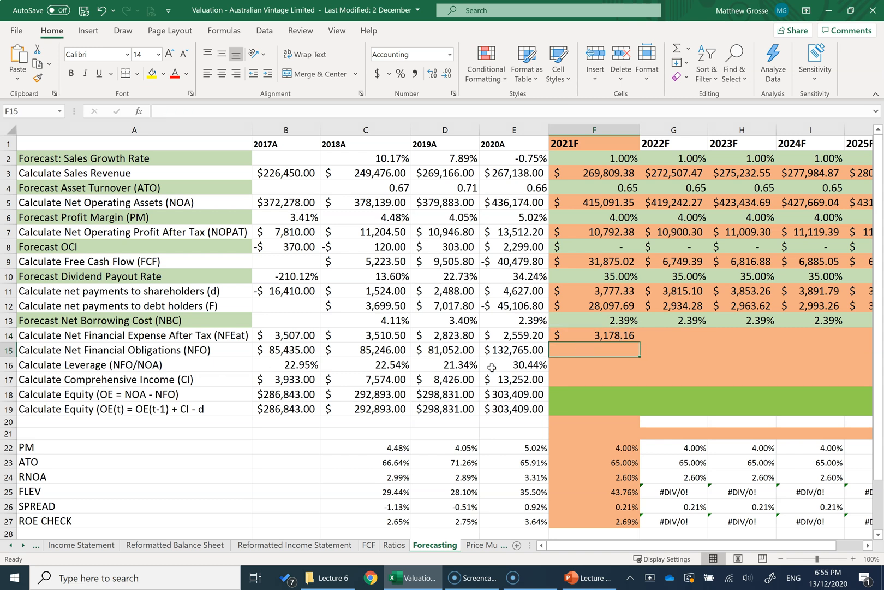
text(=)
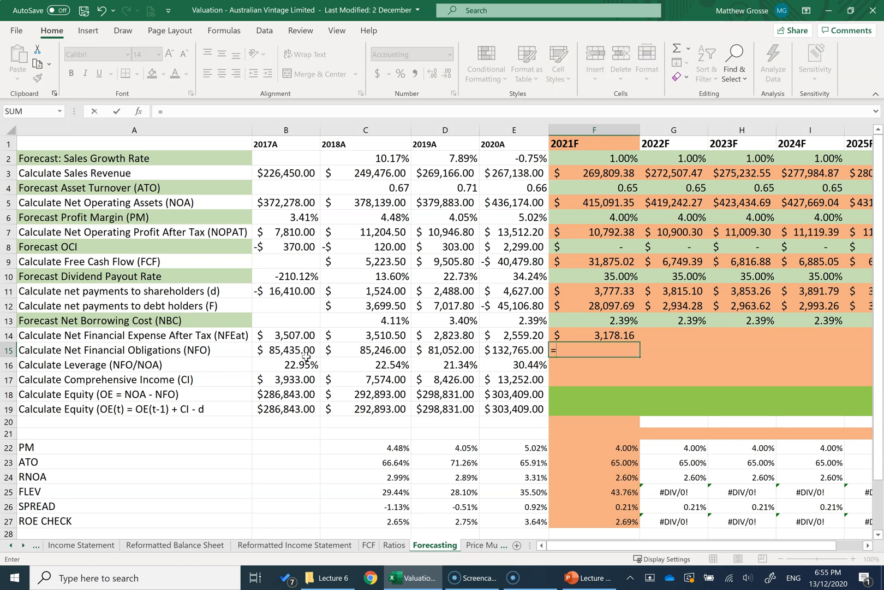
click(508, 351)
text(+)
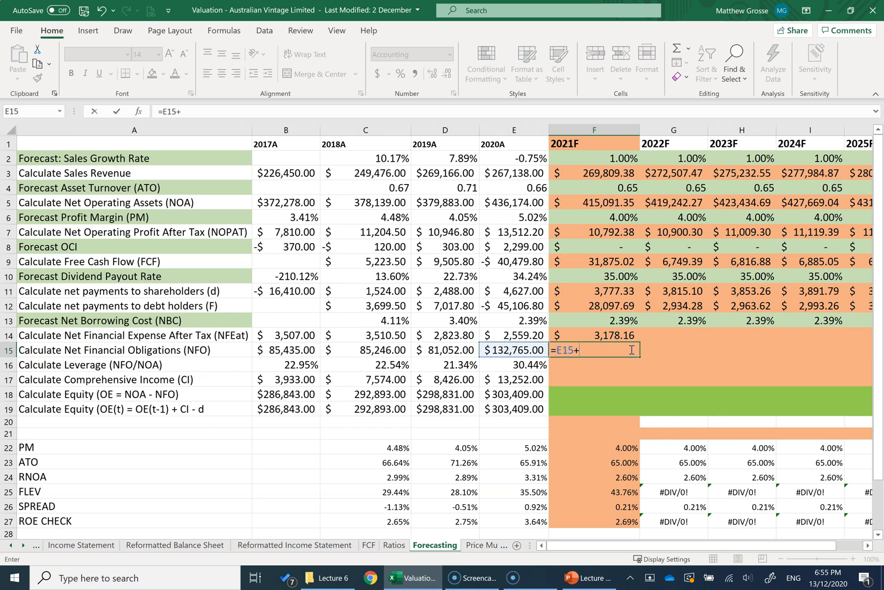
click(593, 336)
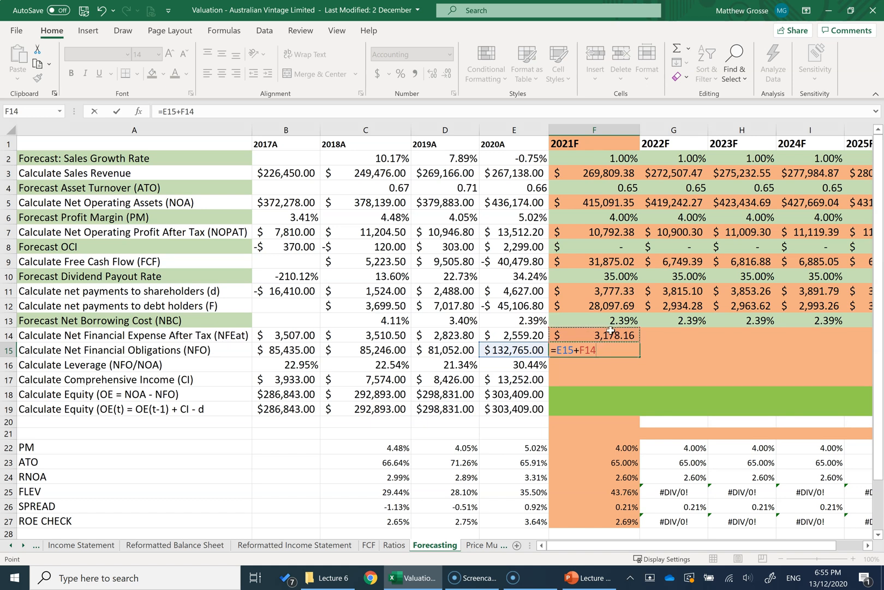
text(-)
click(590, 307)
key(Return)
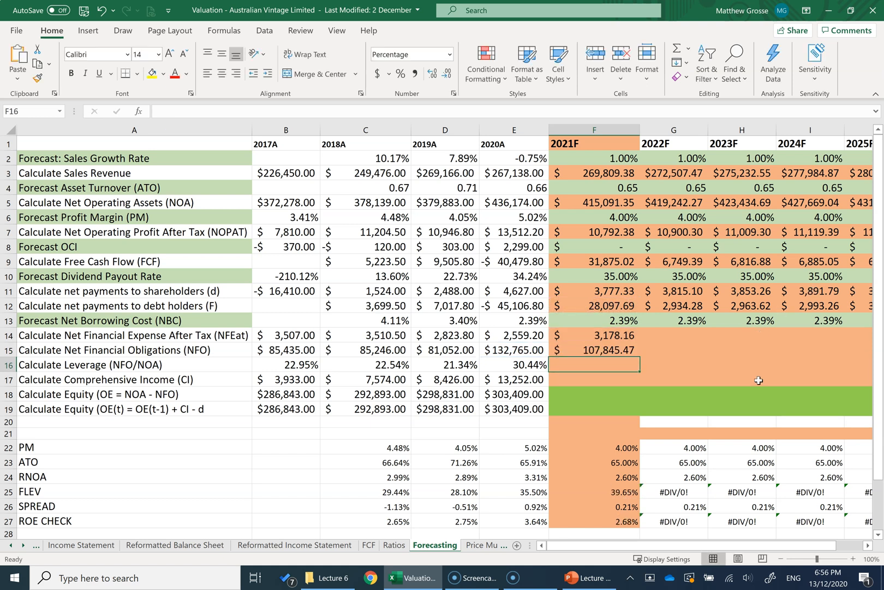
click(580, 351)
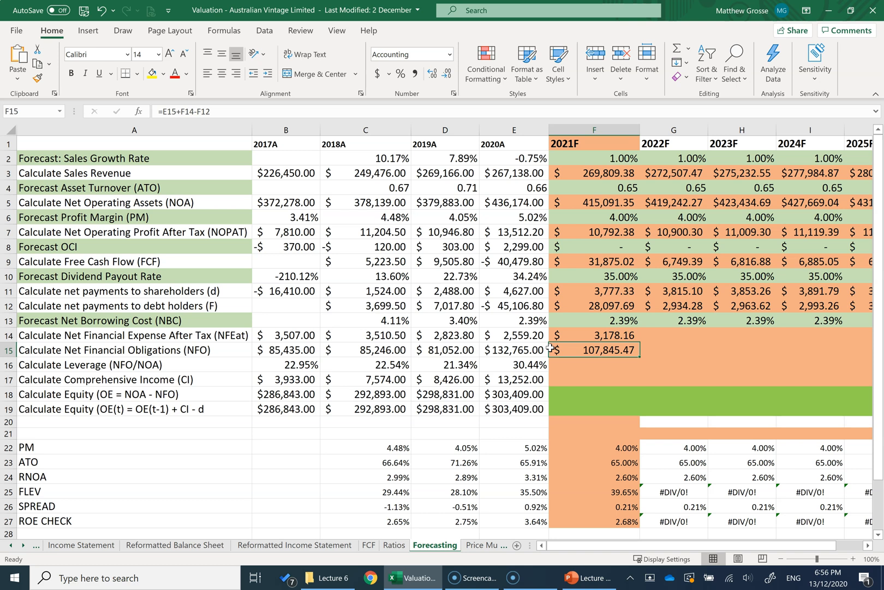
Step: Calculate 2021F leverage (NFO/NOA) in F16 with =F15/F5
click(577, 368)
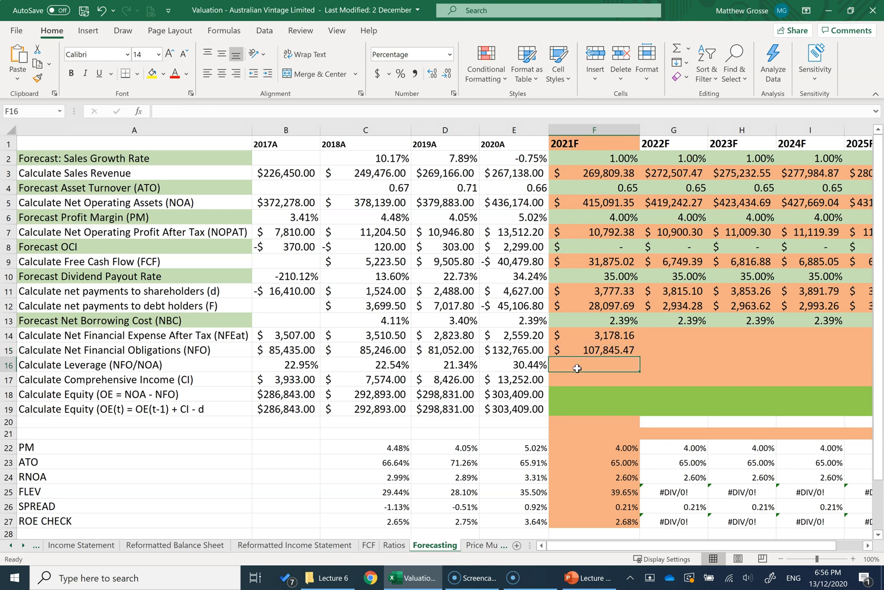
text(=)
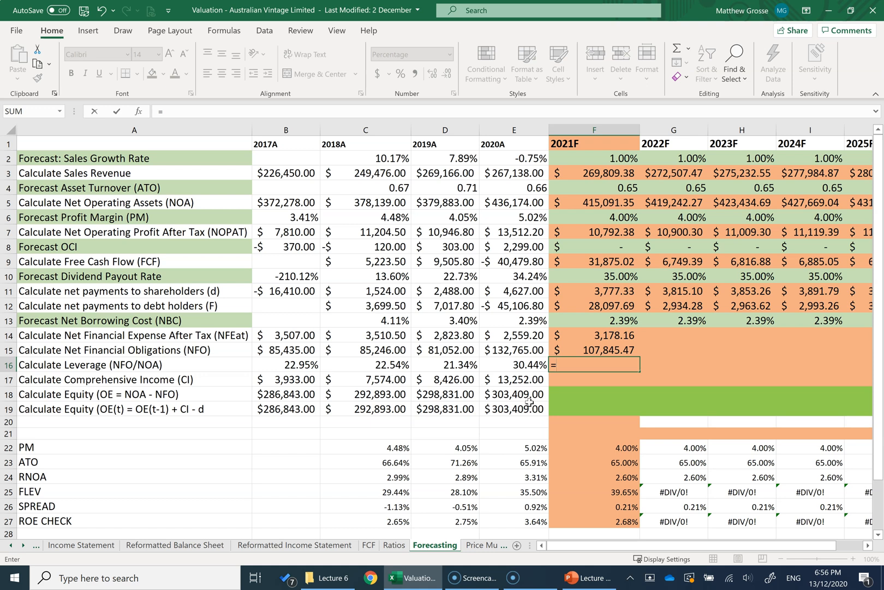
click(578, 351)
text(/)
click(607, 201)
key(ctrl+Return)
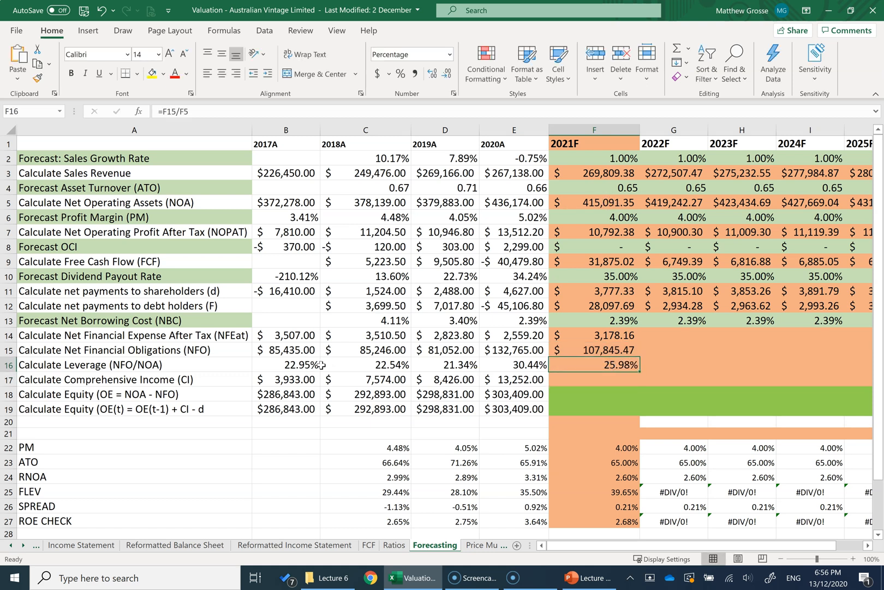
Step: Fill the 2021F net financial expense, net financial obligations and leverage formulas (F14:F16) across to 2025F
drag(626, 339, 658, 363)
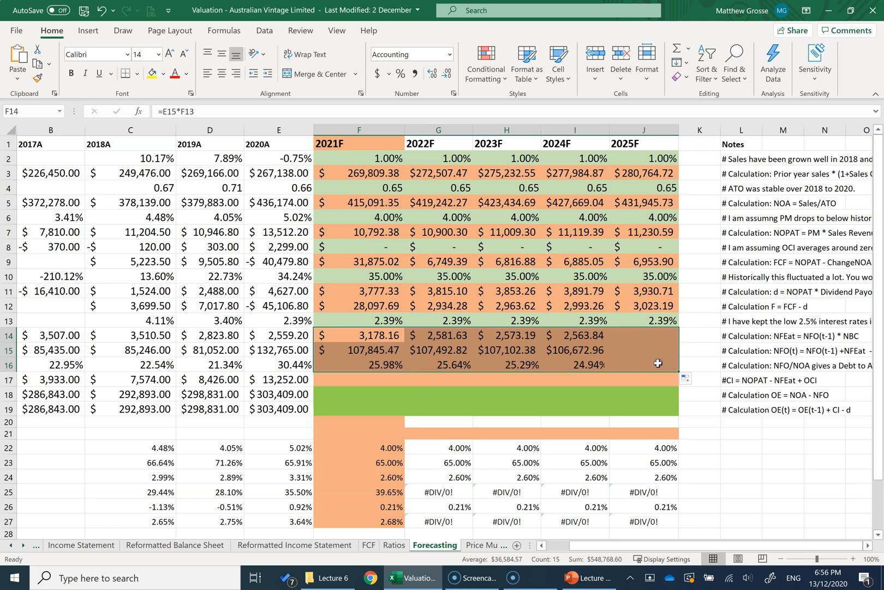
click(463, 384)
drag(358, 365, 621, 370)
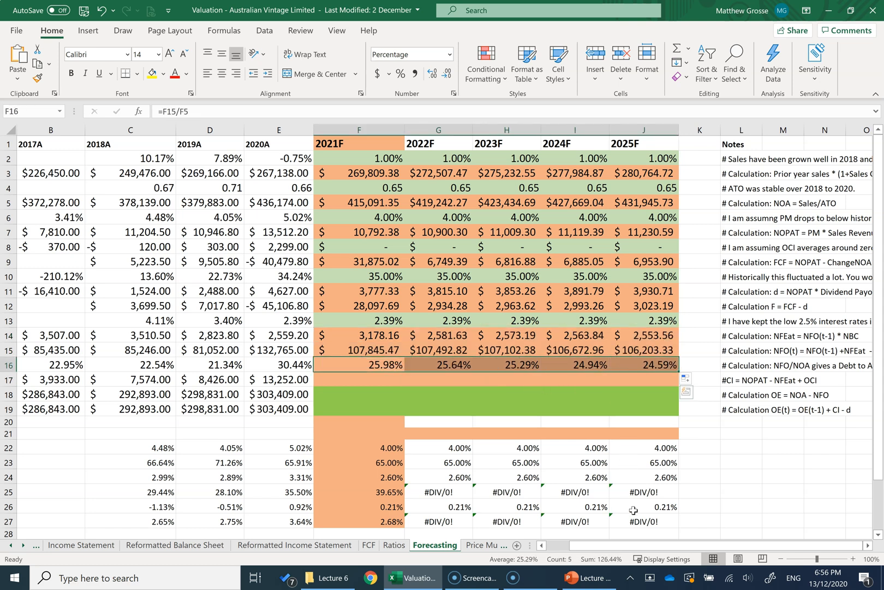
Step: Calculate 2021F comprehensive income in F17 with =F7-F14 and fill the formula across to 2025F
drag(636, 545, 615, 544)
click(593, 382)
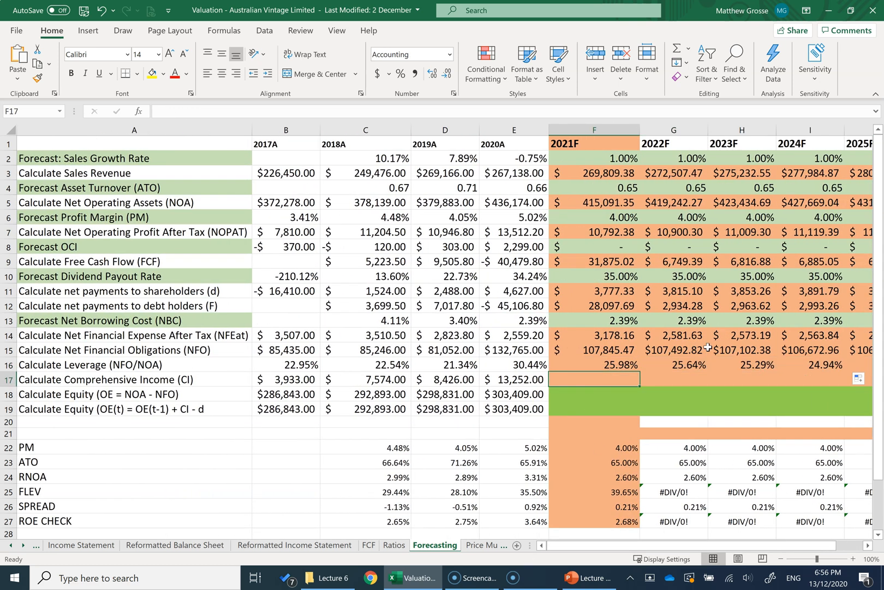
text(=)
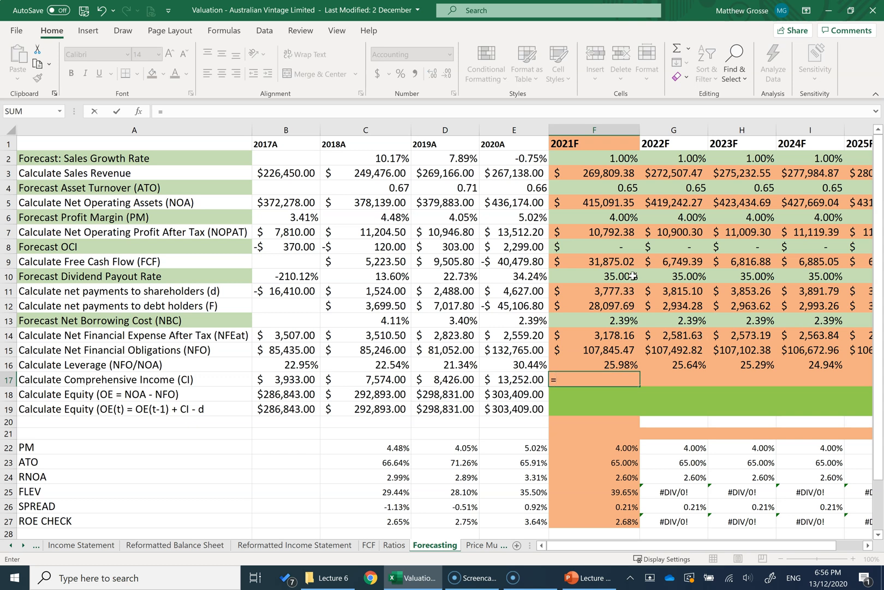
click(614, 232)
text(-)
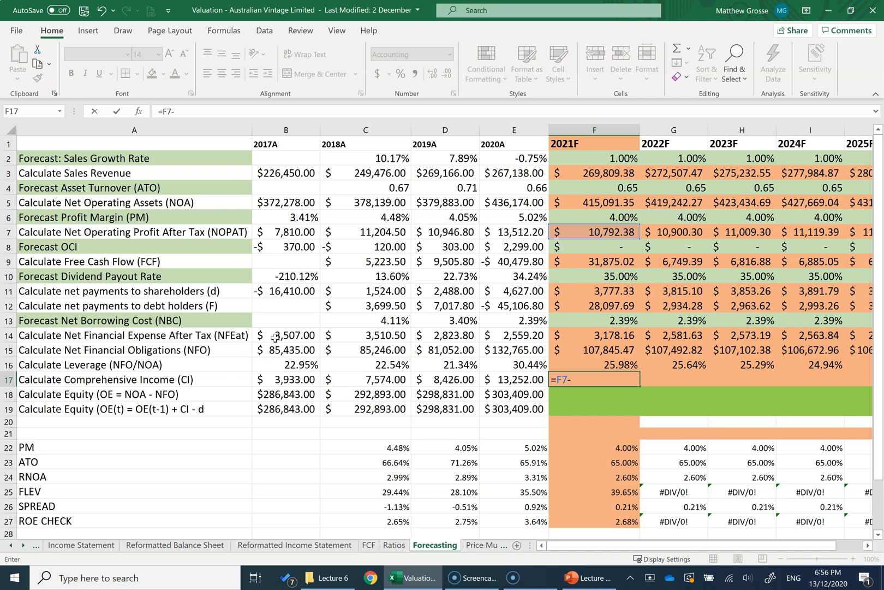
click(600, 339)
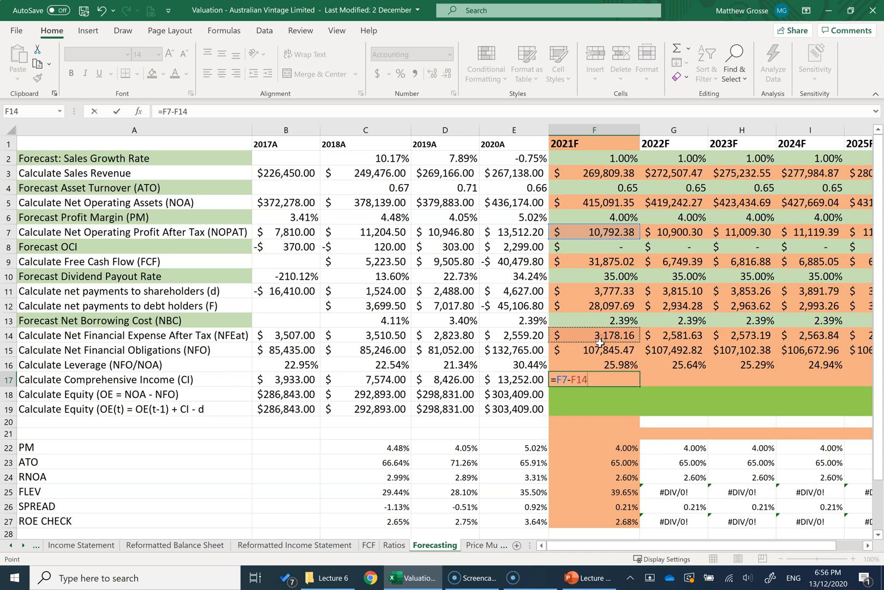
key(Return)
click(611, 378)
drag(640, 387, 859, 384)
Step: Calculate 2021F equity as NOA minus NFO in F18 with =F5-F15
click(353, 400)
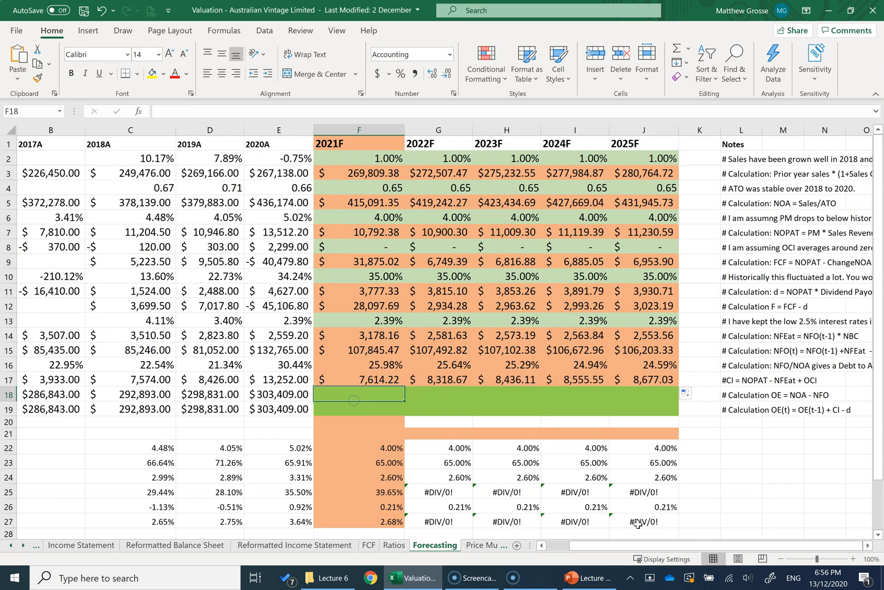
drag(629, 546, 546, 543)
text(=)
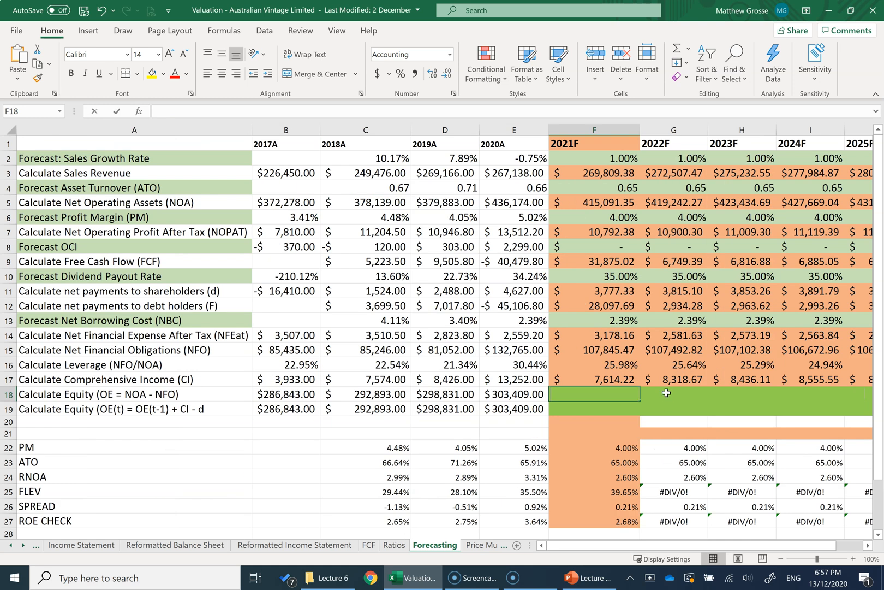
text(=)
click(584, 202)
text(-)
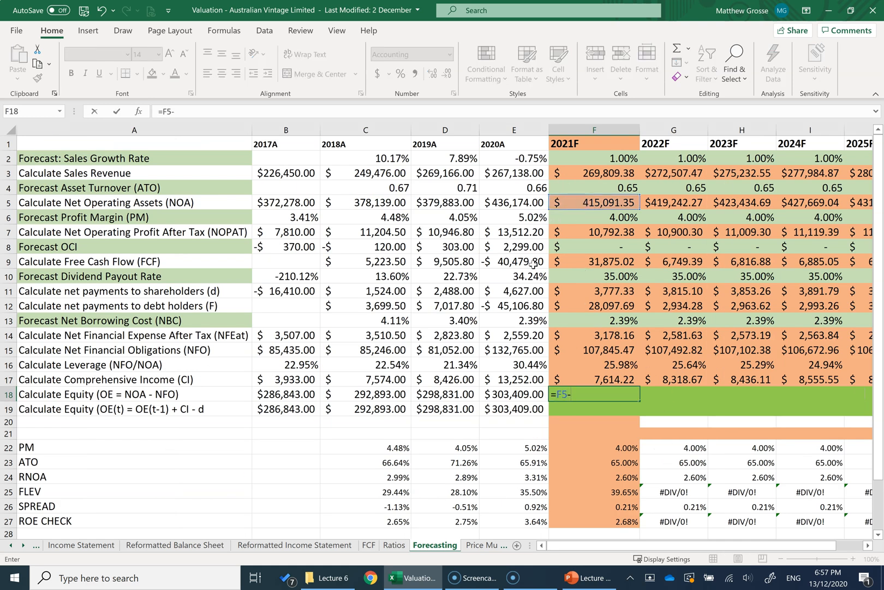
click(595, 349)
key(Return)
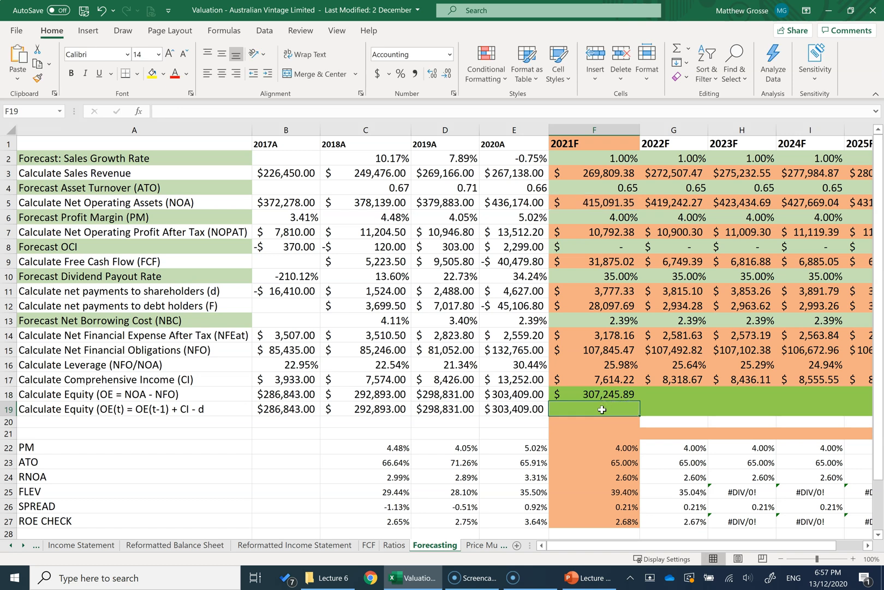
Step: Calculate 2021F equity by roll-forward in F19 with =E19+F17-F11
text(=)
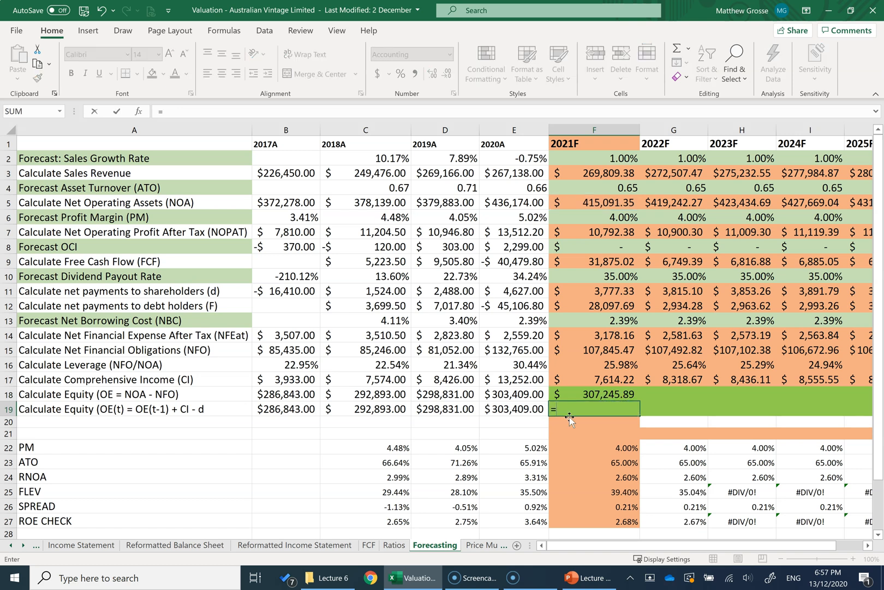
click(514, 408)
text(+)
click(581, 378)
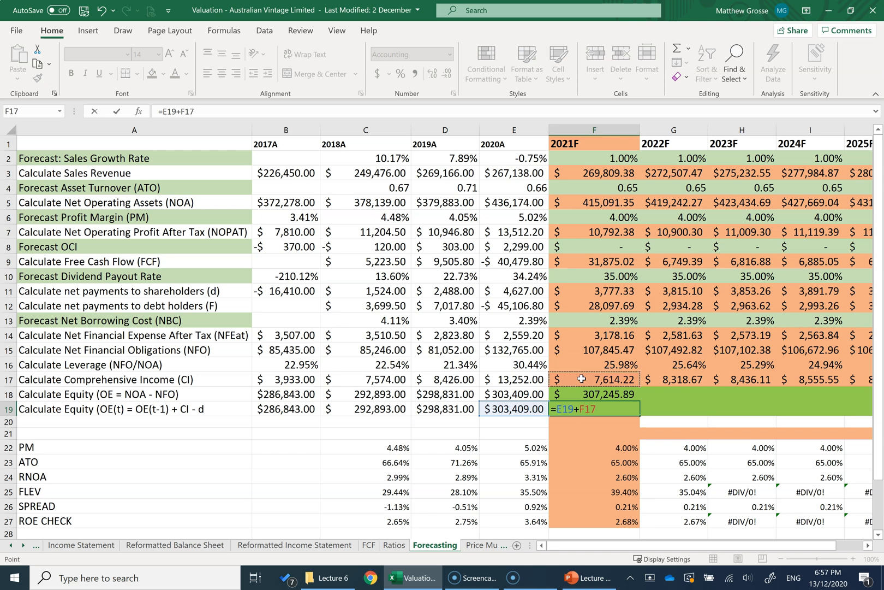
text(-)
click(596, 291)
key(Return)
Step: Compare the two 2021F equity results in F18 and F19, and fill both formulas across to 2025F
click(576, 394)
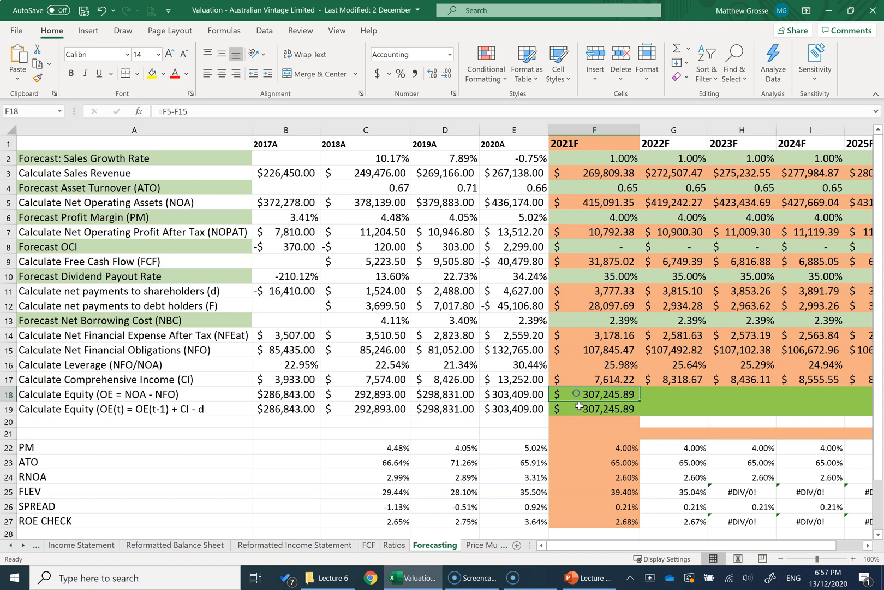
click(579, 408)
click(575, 389)
drag(574, 389, 575, 406)
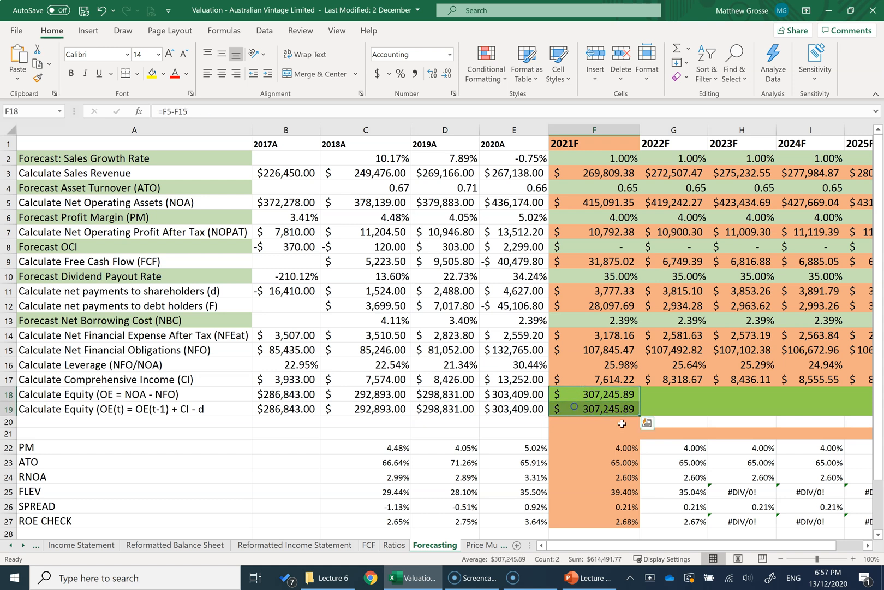
drag(640, 417, 659, 405)
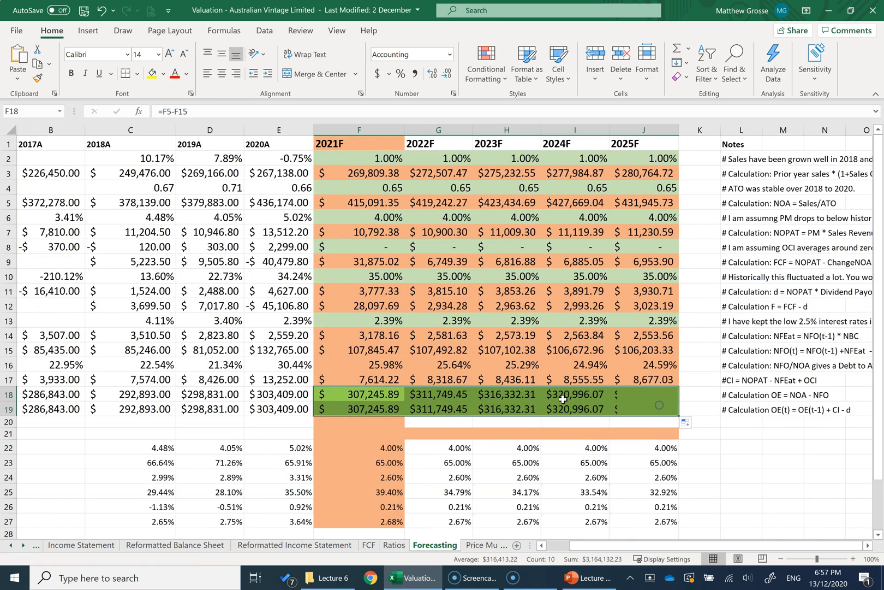
Step: Examine the PM, ATO, RNOA, FLEV, SPREAD and ROE CHECK rows below the forecast across the actual and forecast years
click(431, 306)
drag(695, 548, 671, 549)
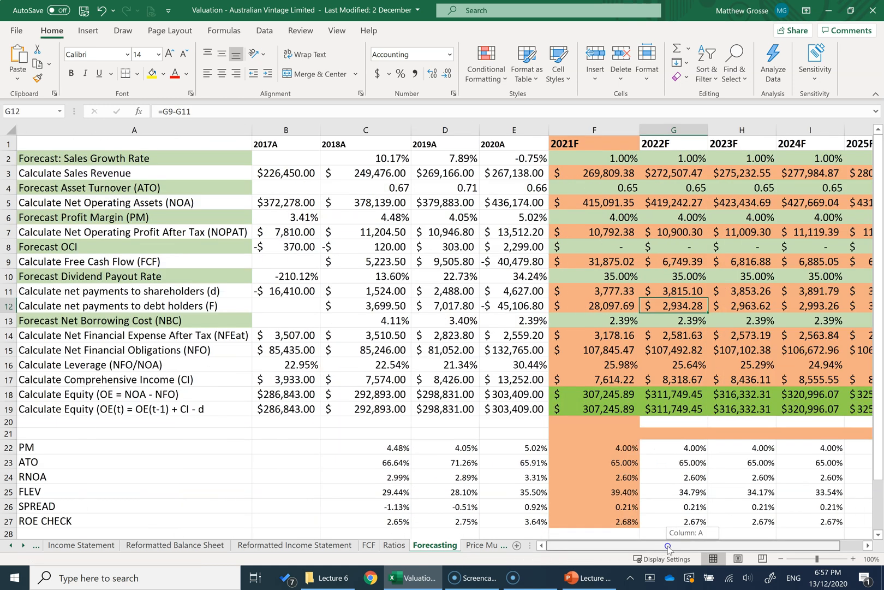
scroll(746, 248, down, 2)
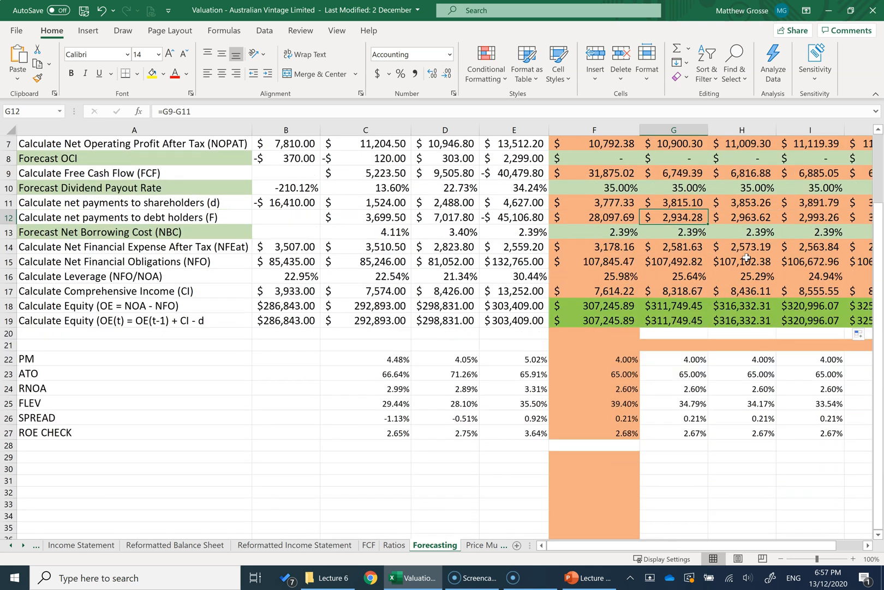
drag(51, 354, 106, 432)
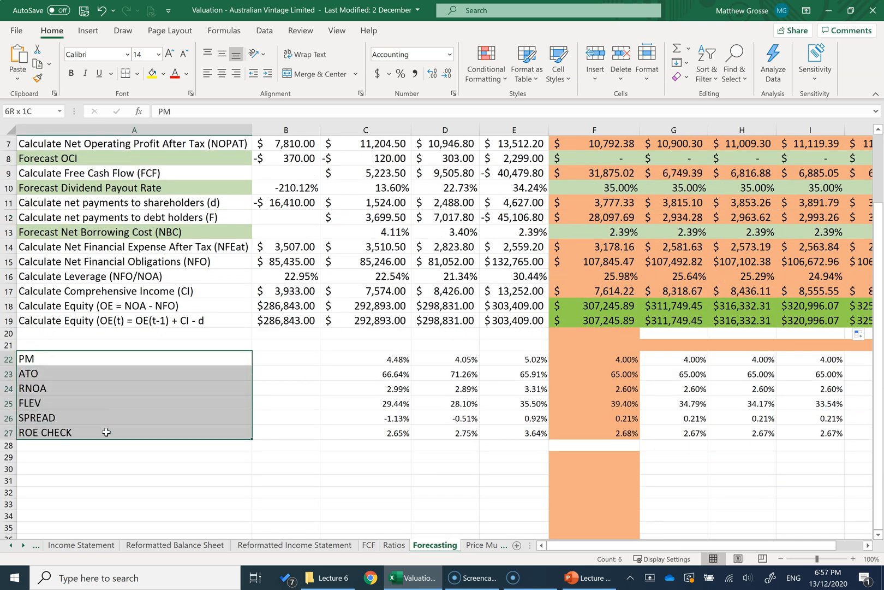
click(691, 364)
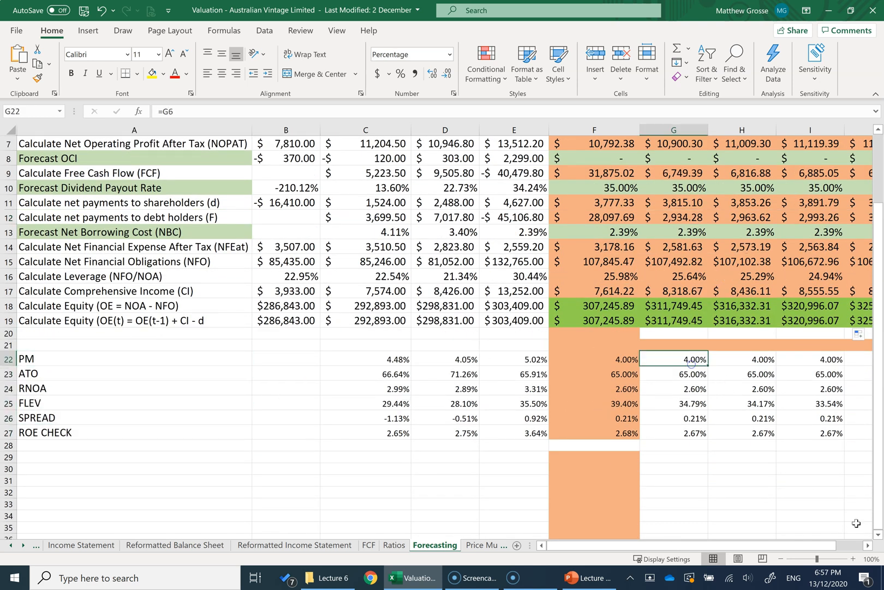
click(867, 544)
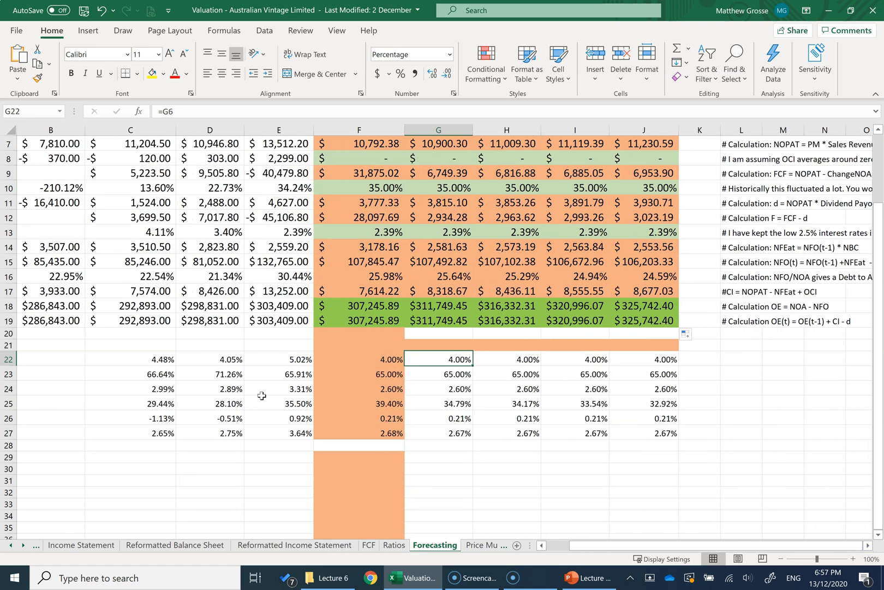
drag(649, 545, 617, 546)
drag(41, 436, 740, 437)
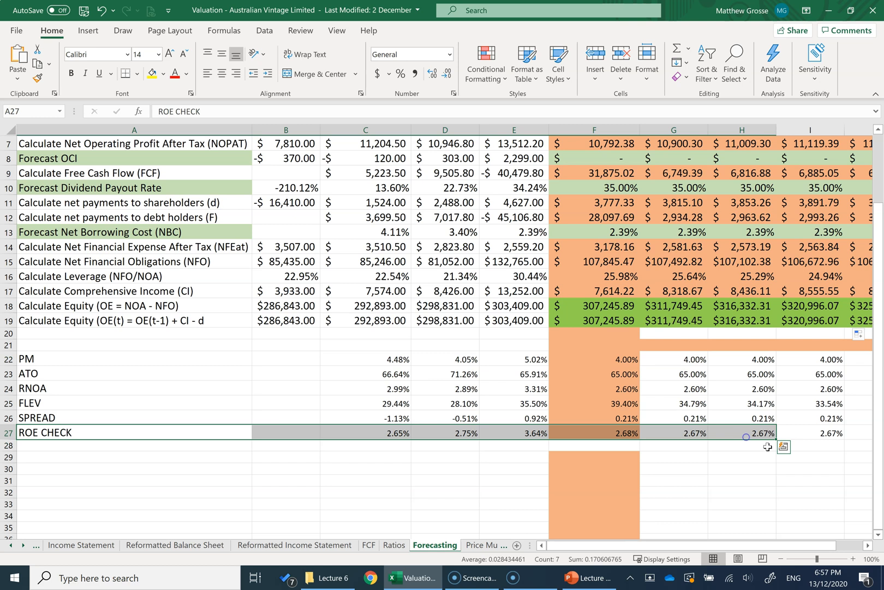
click(867, 545)
click(704, 389)
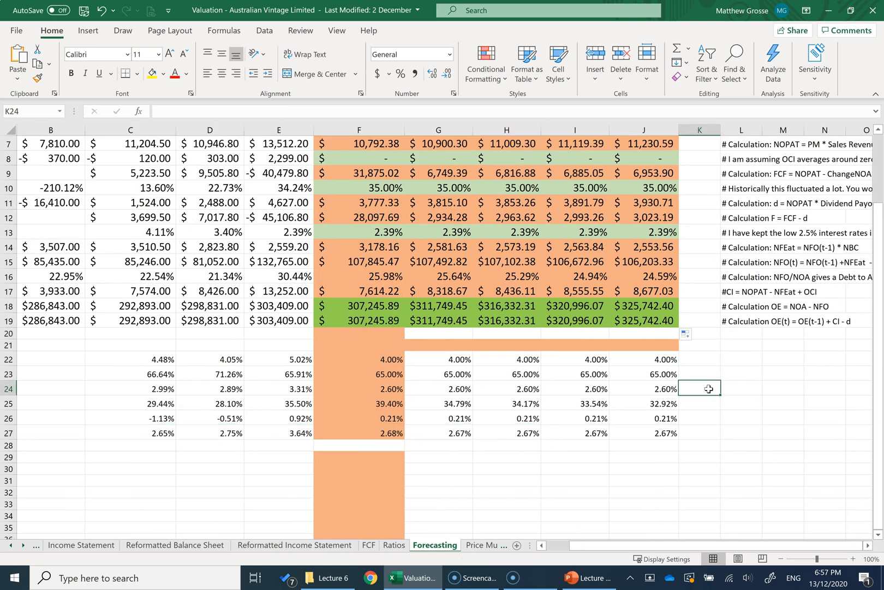
scroll(576, 349, up, 2)
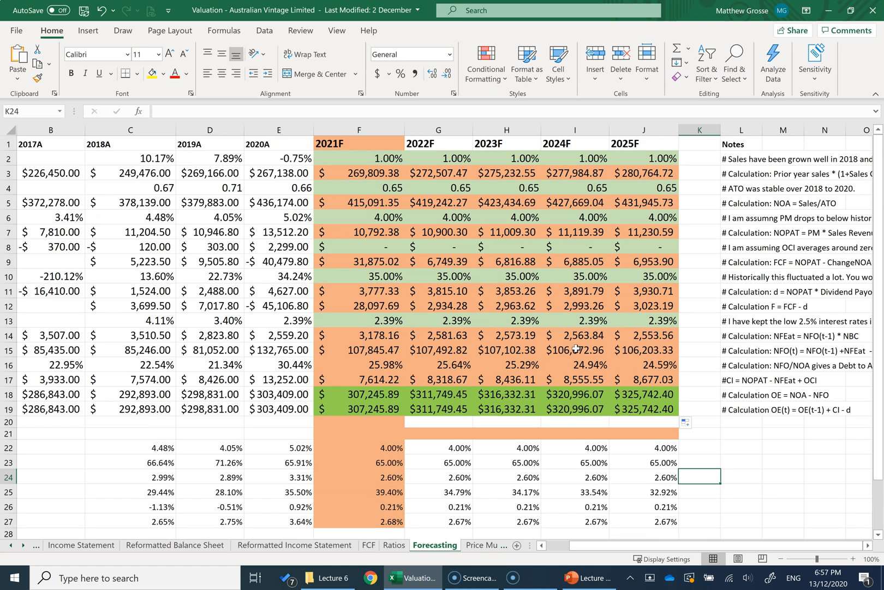
drag(643, 545, 623, 546)
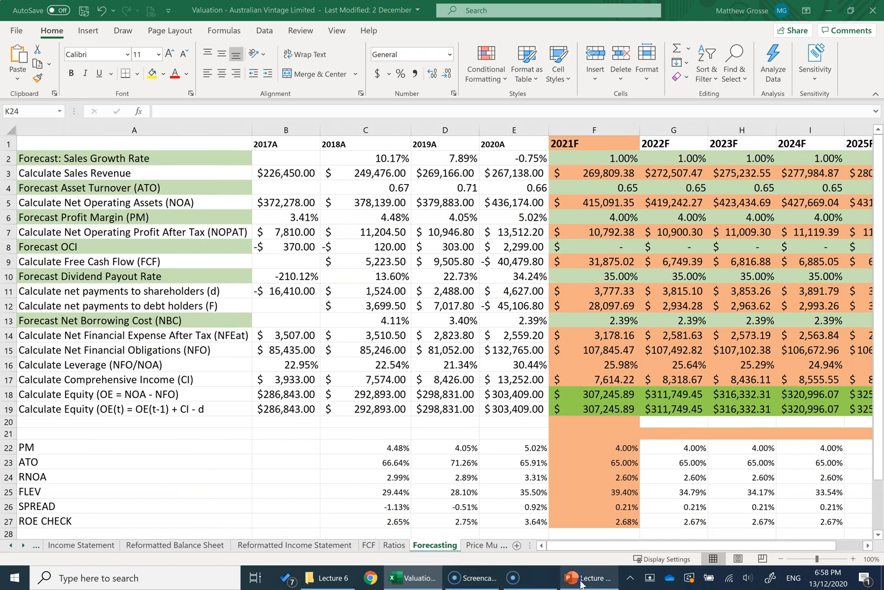
Step: Review the Forecasting Template slide in PowerPoint, then return to the Excel workbook and examine the forecast sales growth rates
click(581, 579)
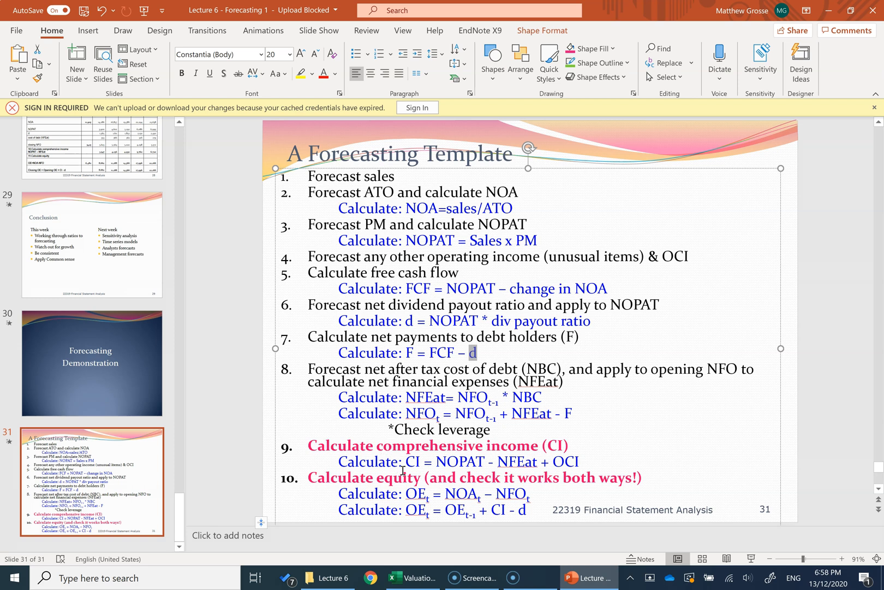
click(412, 578)
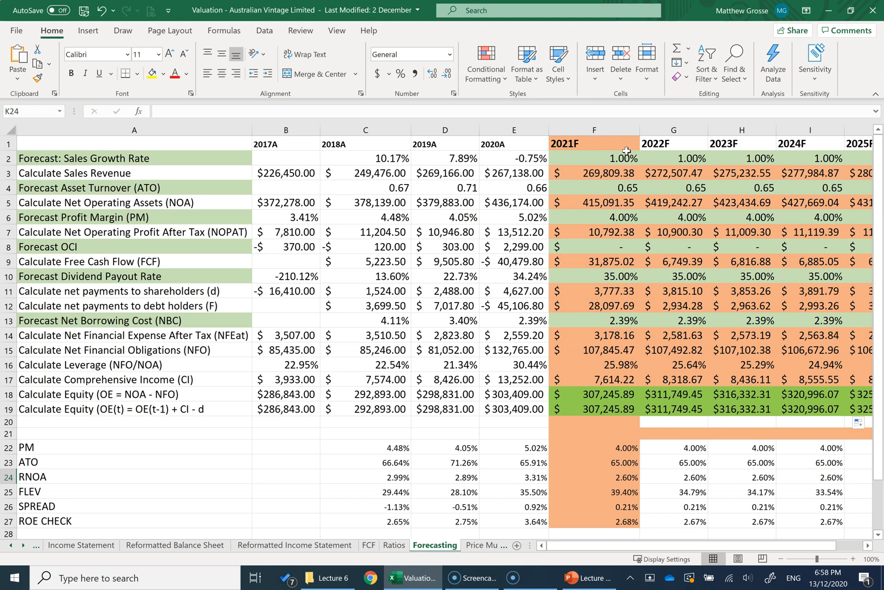
drag(605, 157, 836, 160)
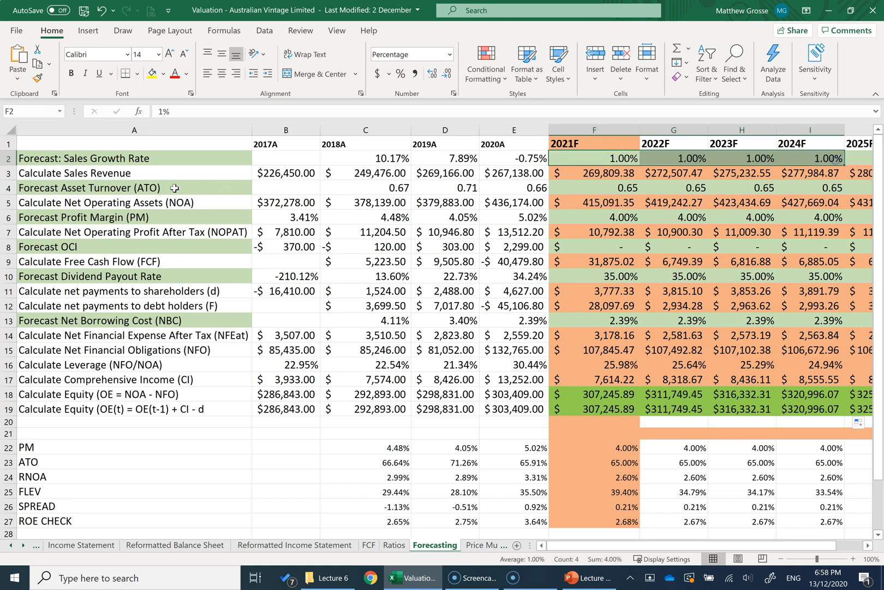
Step: Examine the 2021F–2024F asset turnover, profit margin, payout rate and borrowing cost assumptions, plus 2021F comprehensive income and both equity results
drag(600, 188, 831, 188)
drag(585, 220, 823, 222)
drag(596, 278, 834, 269)
drag(595, 322, 824, 315)
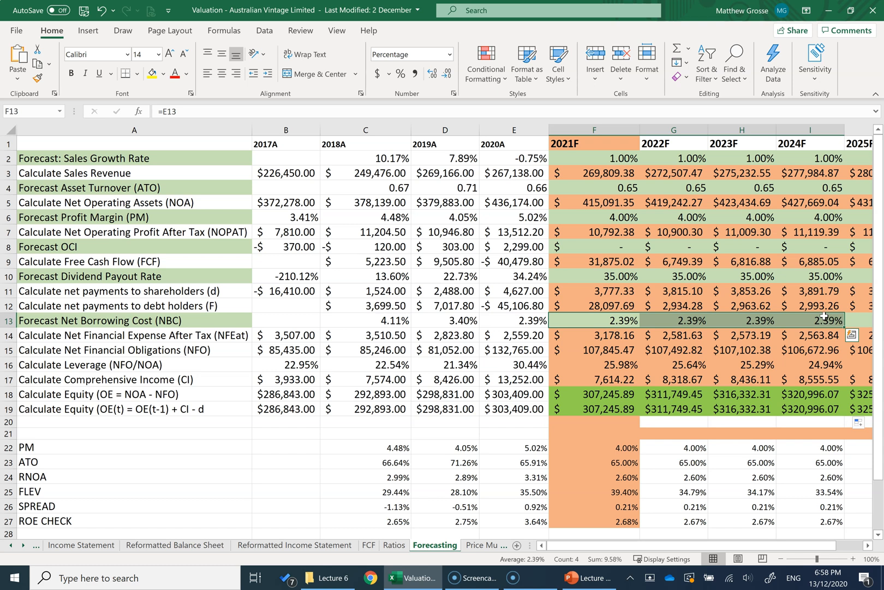
click(603, 378)
drag(589, 395, 596, 409)
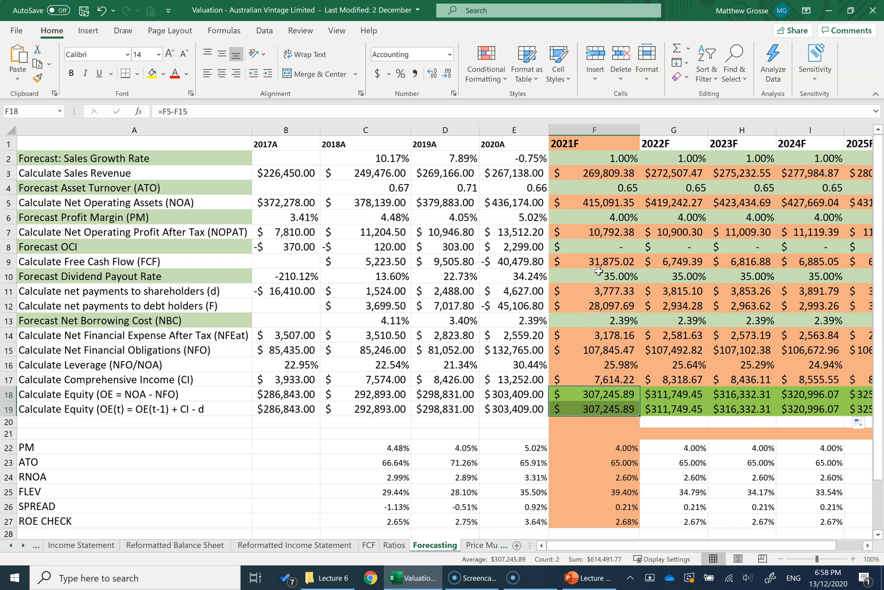
click(535, 427)
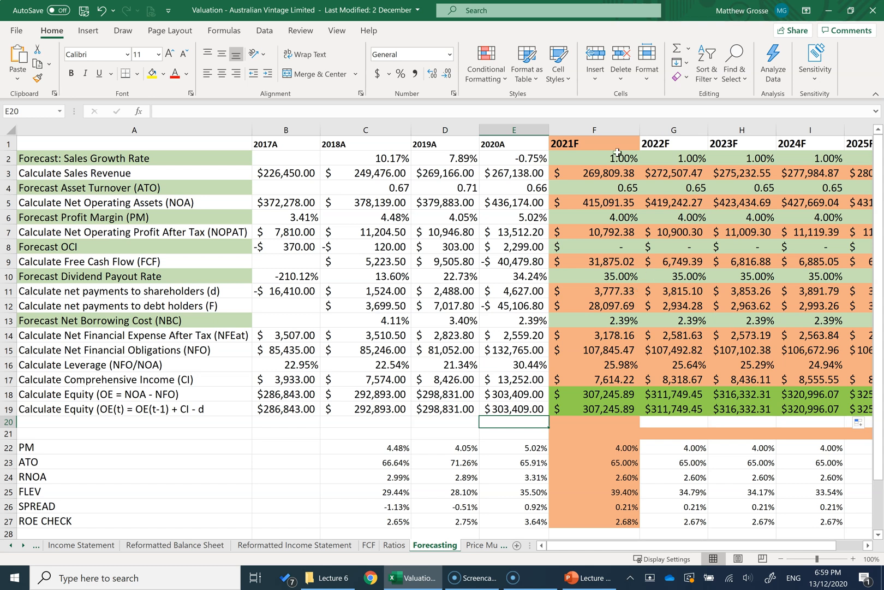
Step: Review the five forecast driver rows again for 2021F–2024F, from sales growth rate down to net borrowing cost
drag(596, 159, 796, 162)
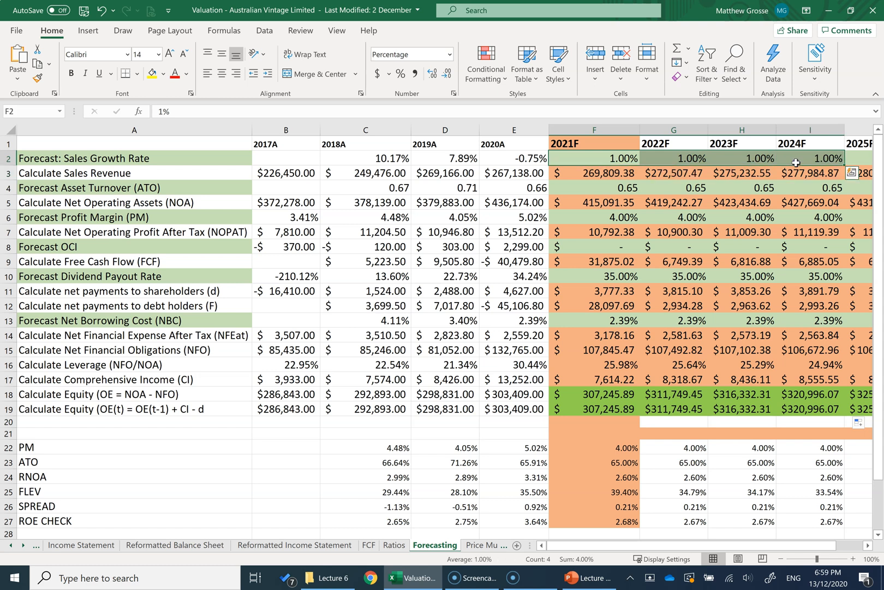
drag(607, 191, 819, 190)
drag(604, 214, 794, 223)
drag(599, 276, 789, 277)
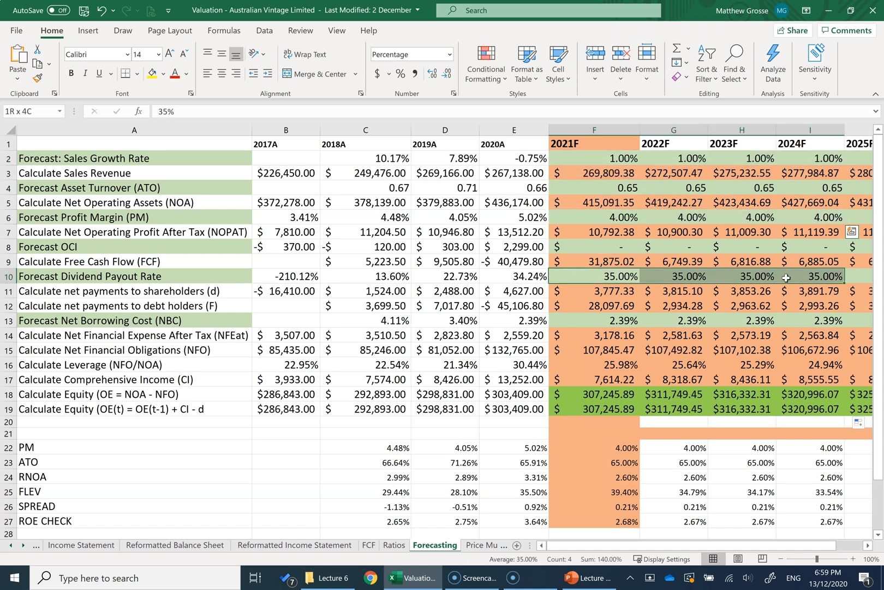
drag(601, 319, 792, 321)
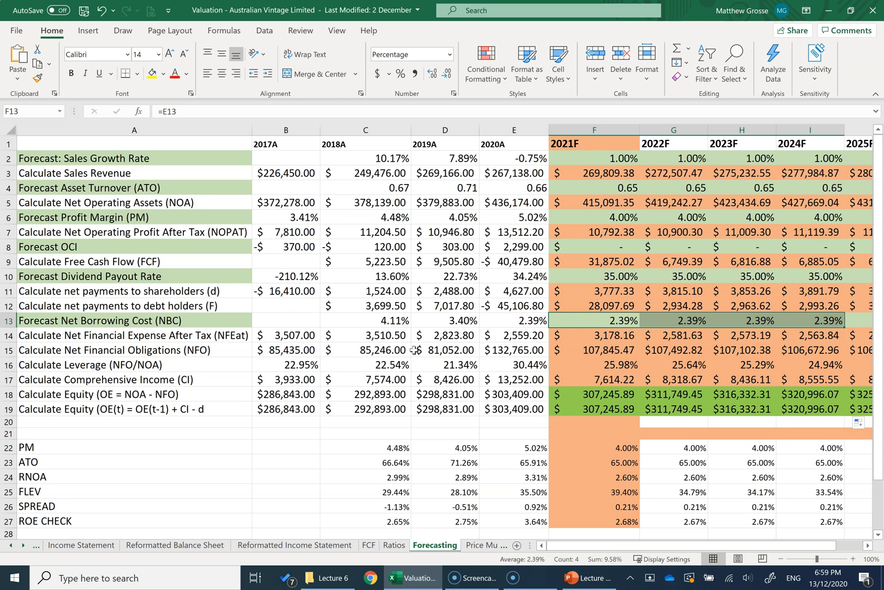